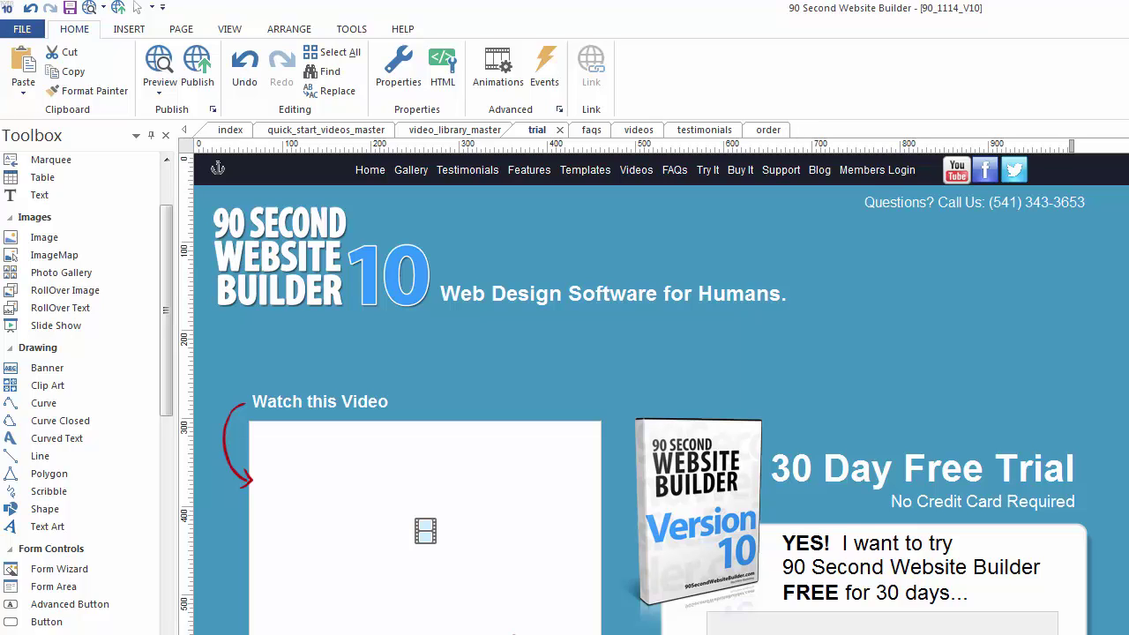
Examine the media player settings of the video on the trial page, leaving them as they are
scroll(655, 386, "down", 3)
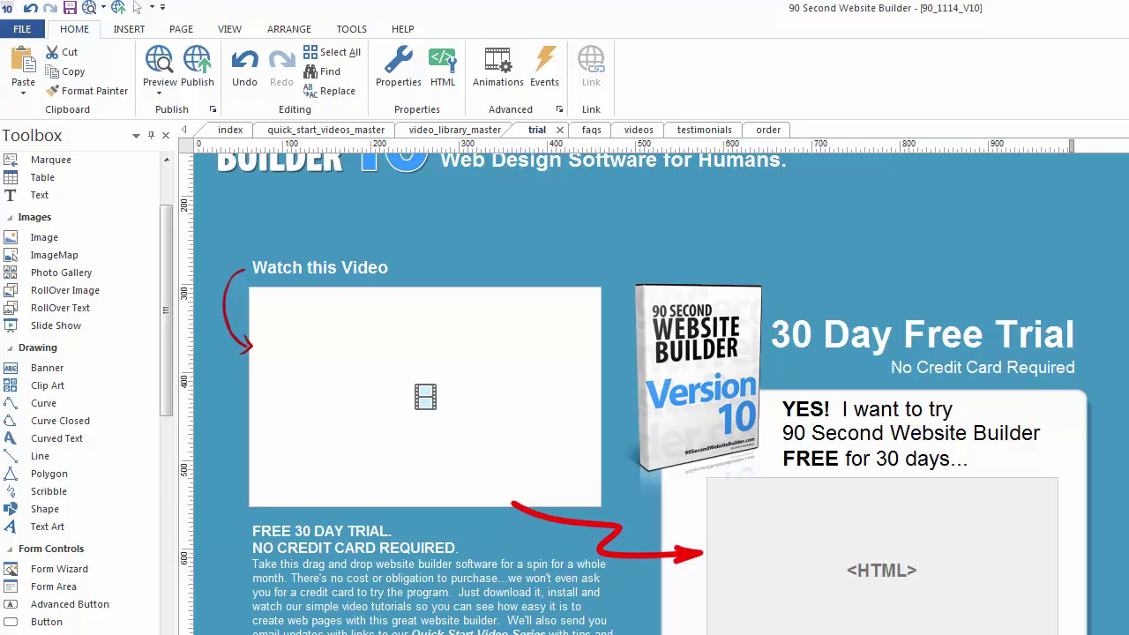
scroll(655, 386, "up", 3)
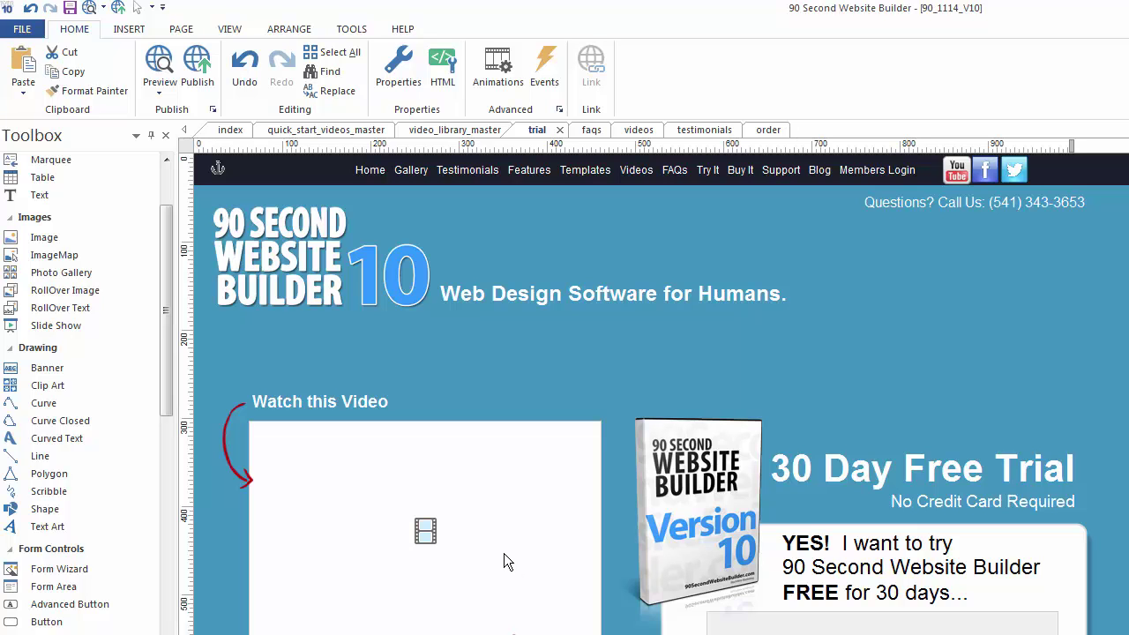
left_click(462, 475)
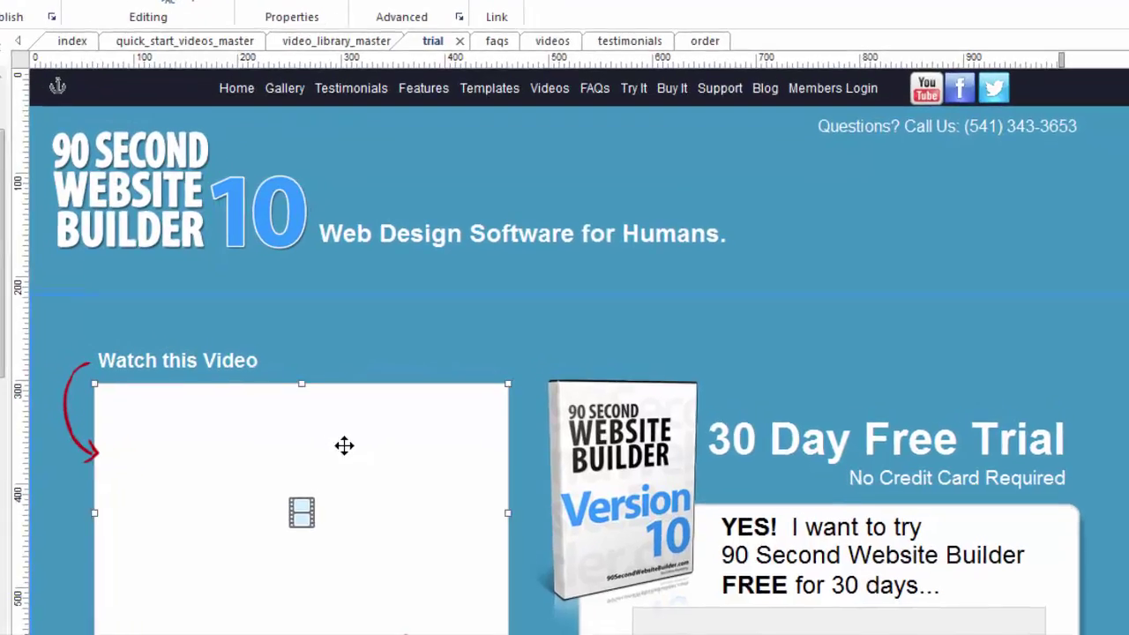
double_click(344, 445)
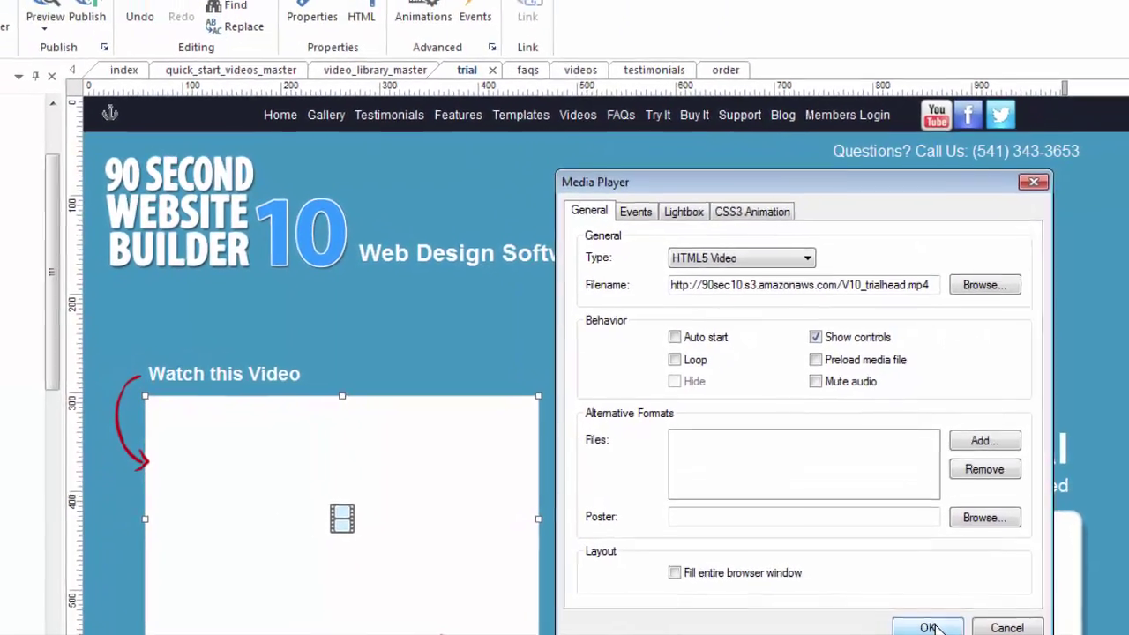
left_click(908, 626)
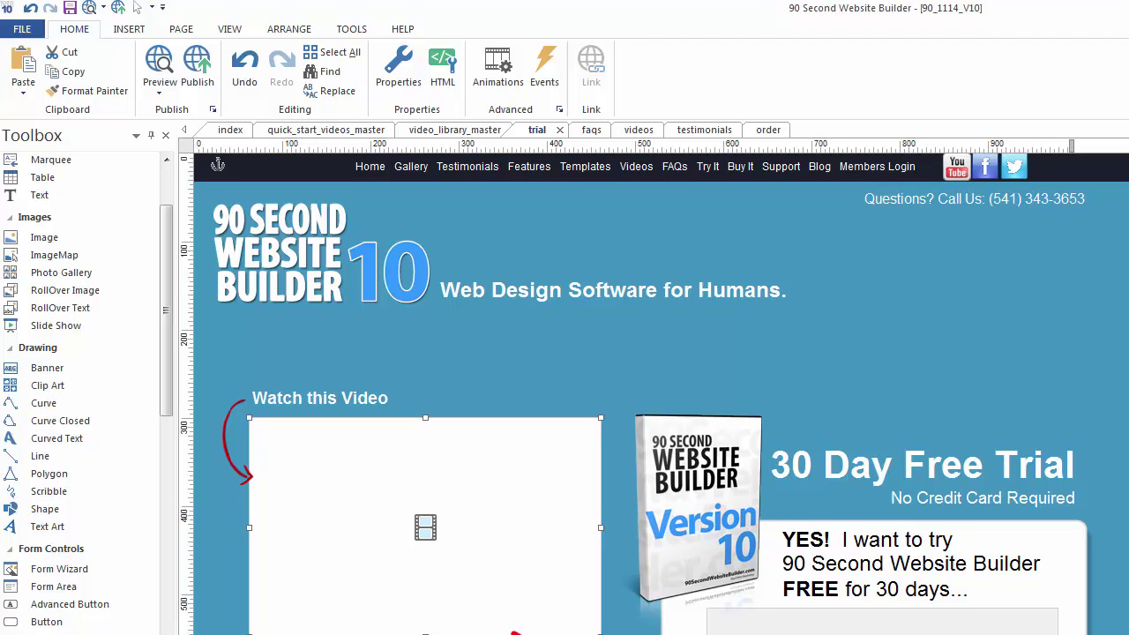
Examine the HTML code of the sign-up form object below the 30 Day Free Trial heading
scroll(636, 394, "down", 3)
scroll(636, 394, "down", 1)
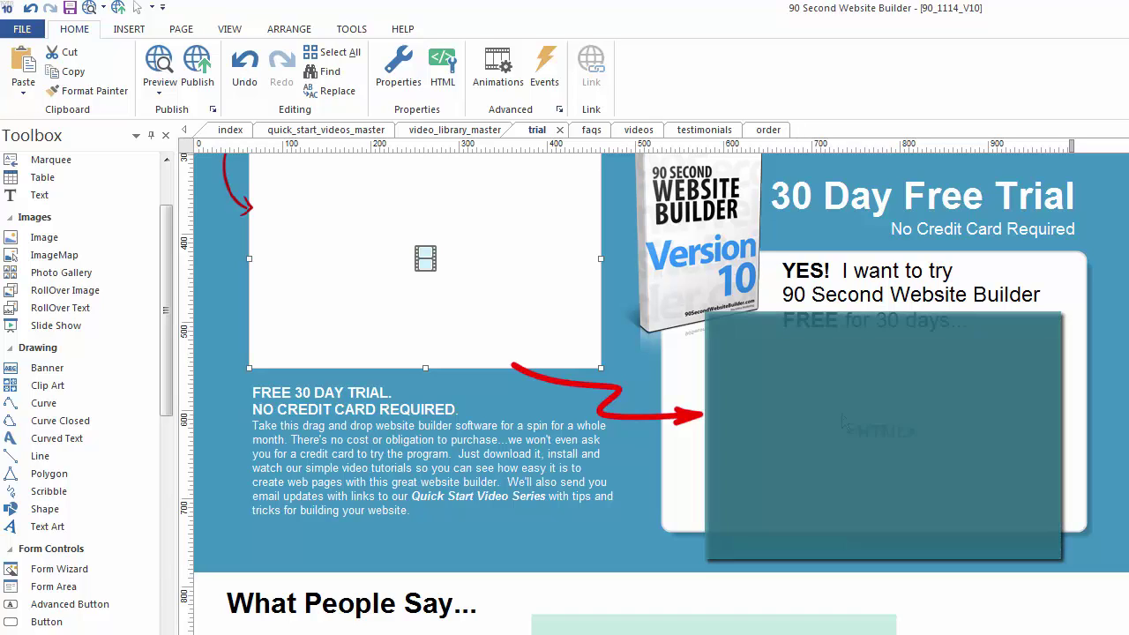
double_click(786, 370)
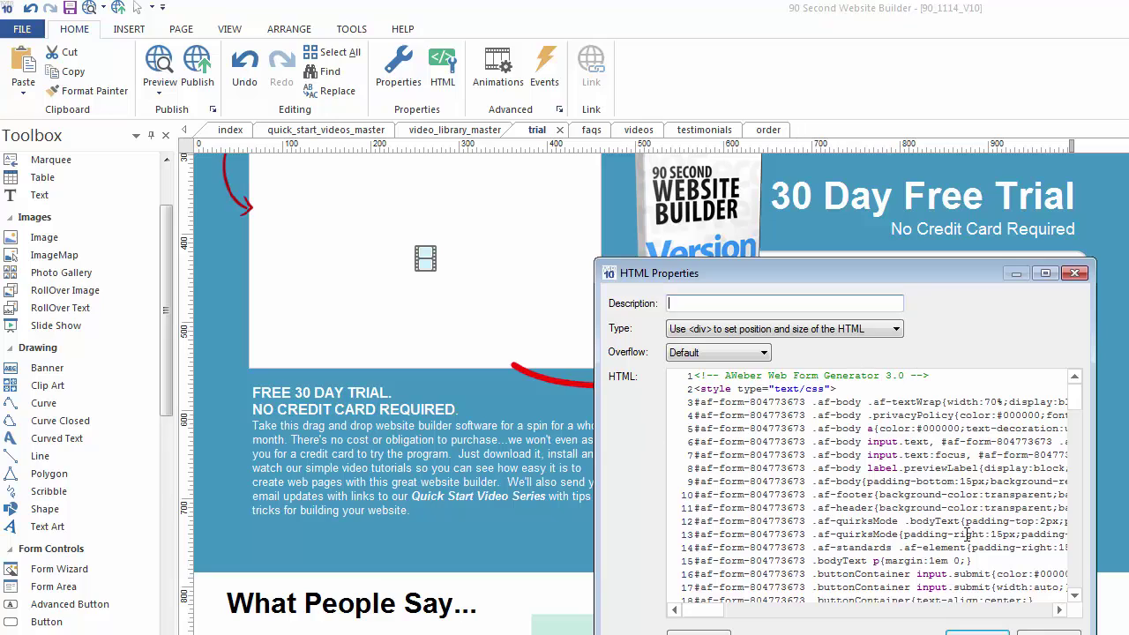
left_click_drag(922, 274, 921, 193)
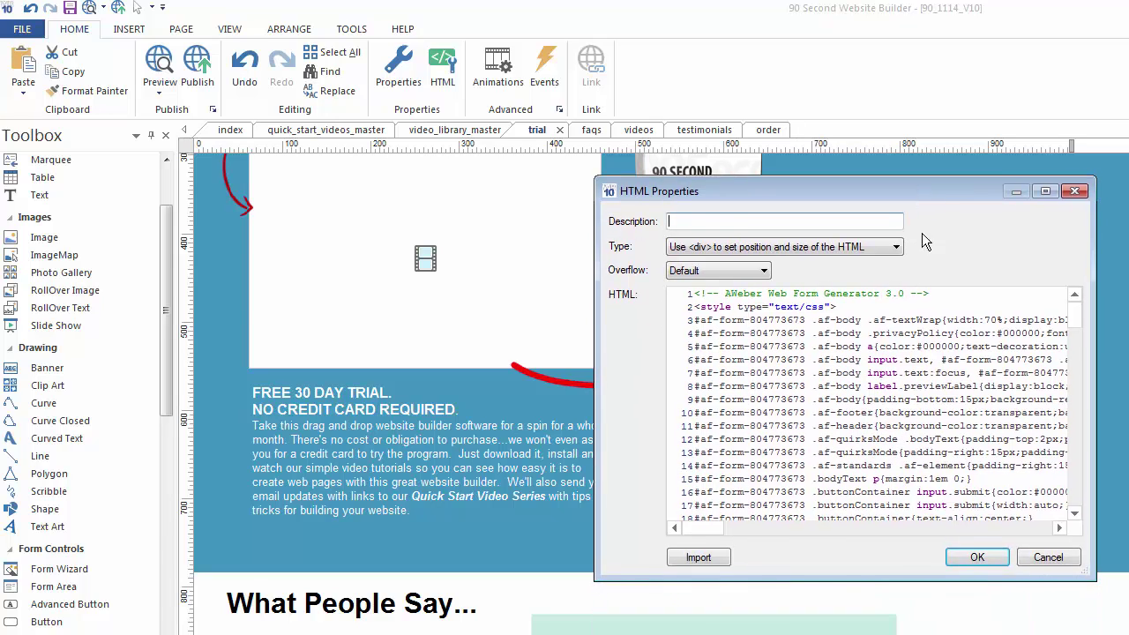
left_click(988, 557)
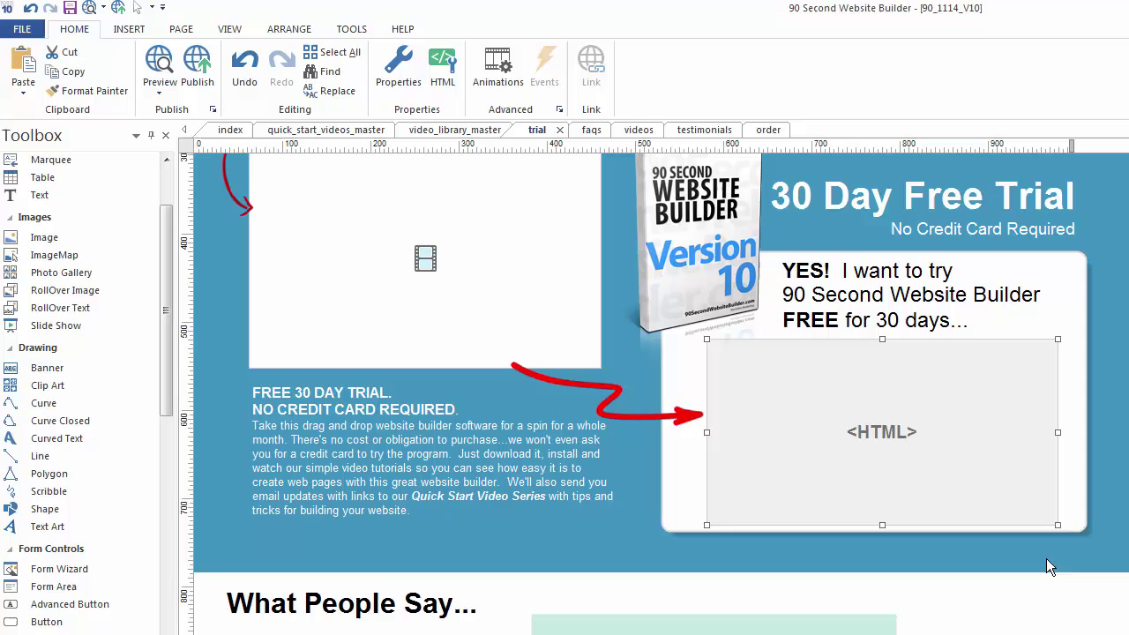
key("Escape")
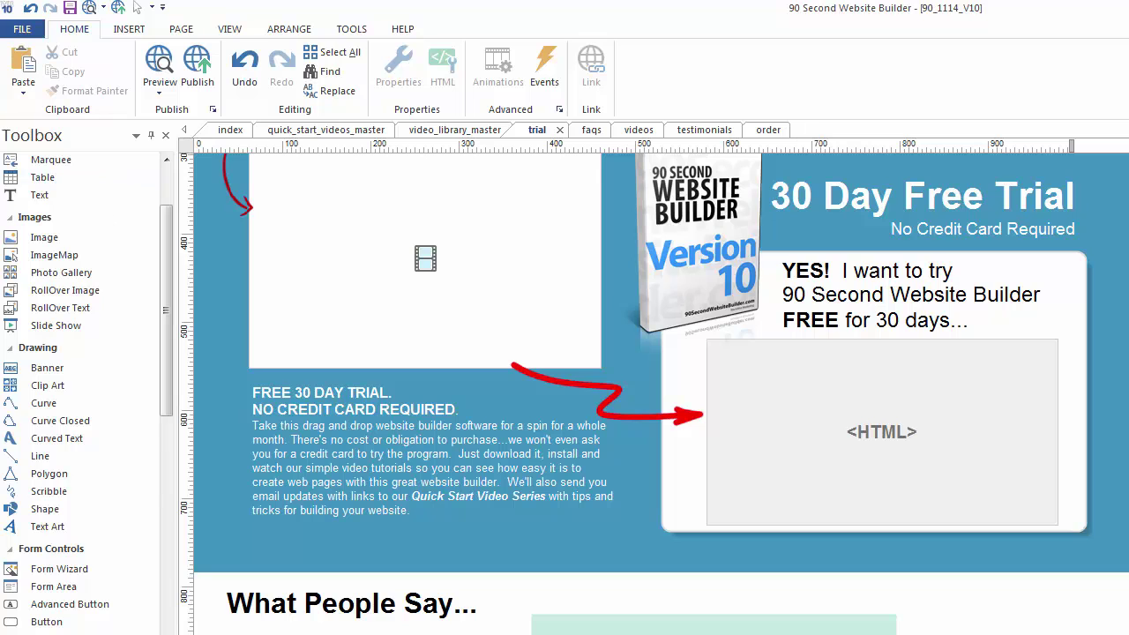
Check the video playback and the sign-up form in the trial page's browser preview, and close the preview
scroll(655, 393, "up", 5)
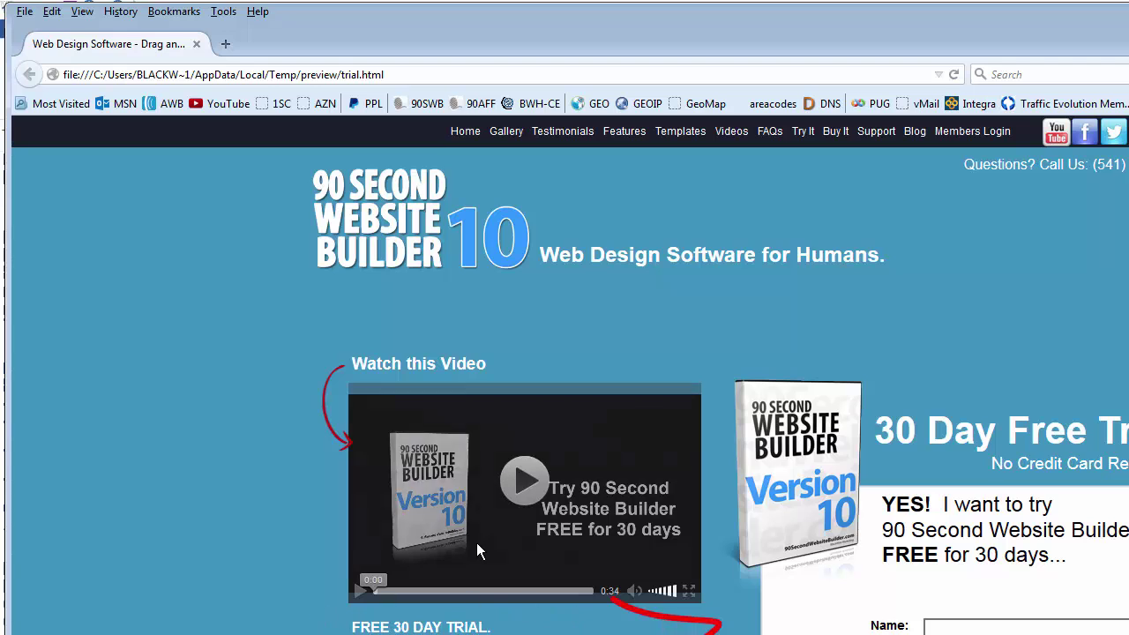
left_click(526, 481)
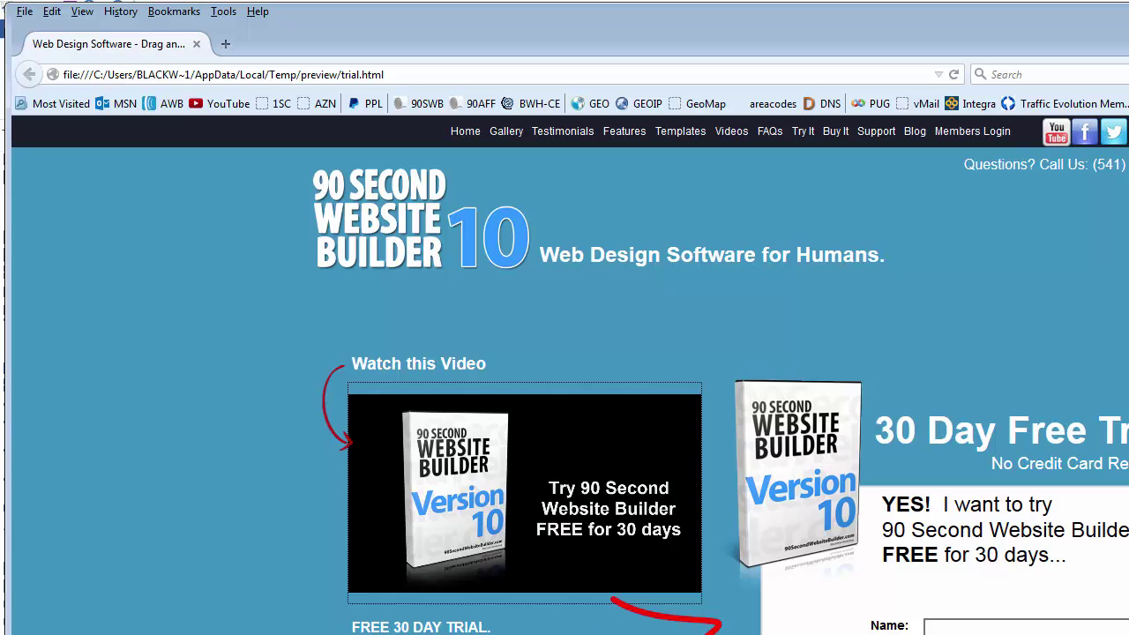
scroll(570, 375, "down", 3)
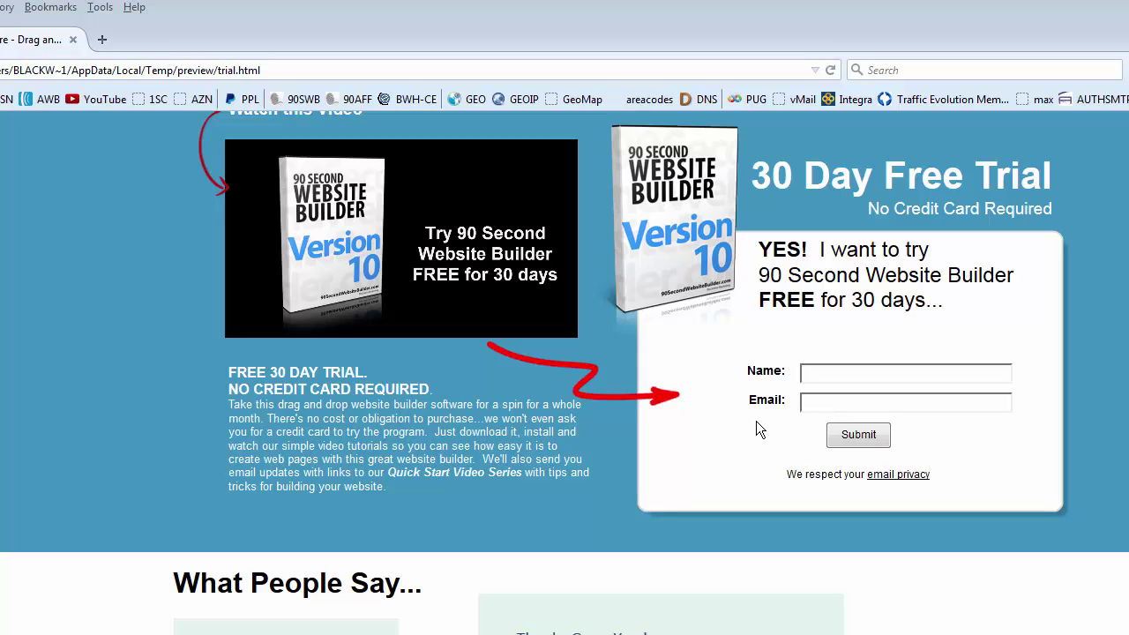
scroll(565, 370, "up", 5)
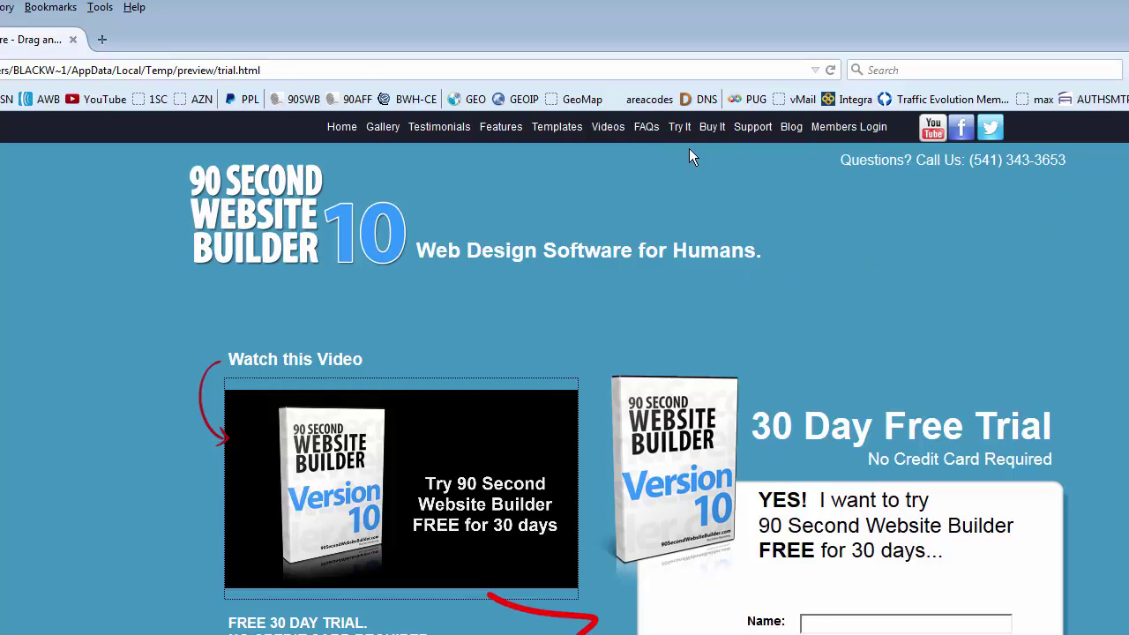
scroll(565, 371, "down", 5)
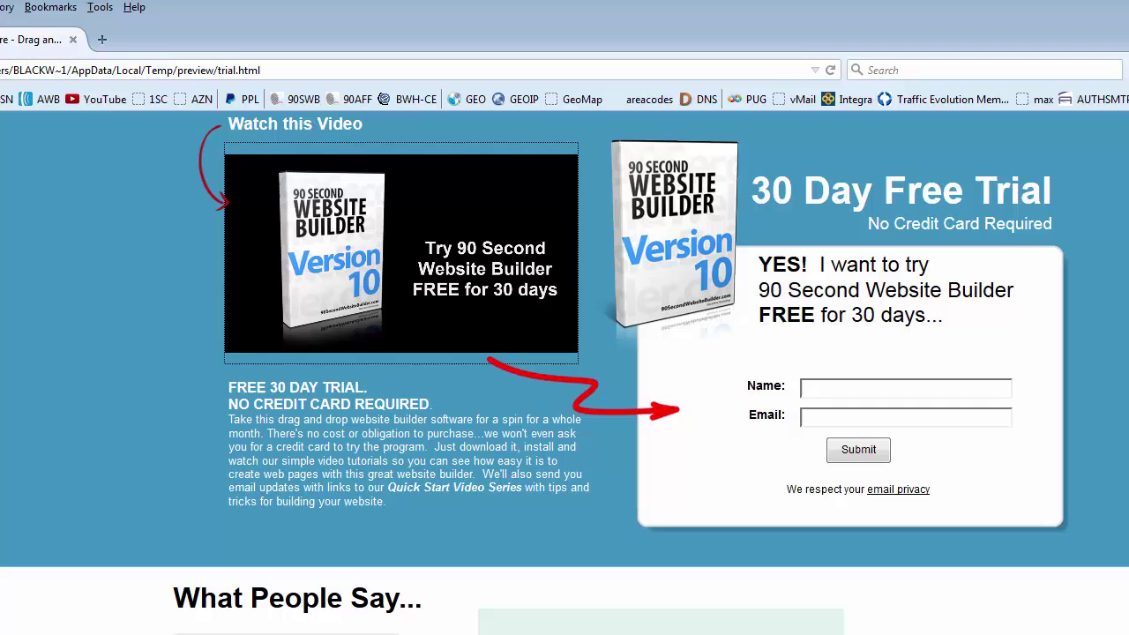
scroll(564, 370, "down", 3)
scroll(565, 371, "up", 4)
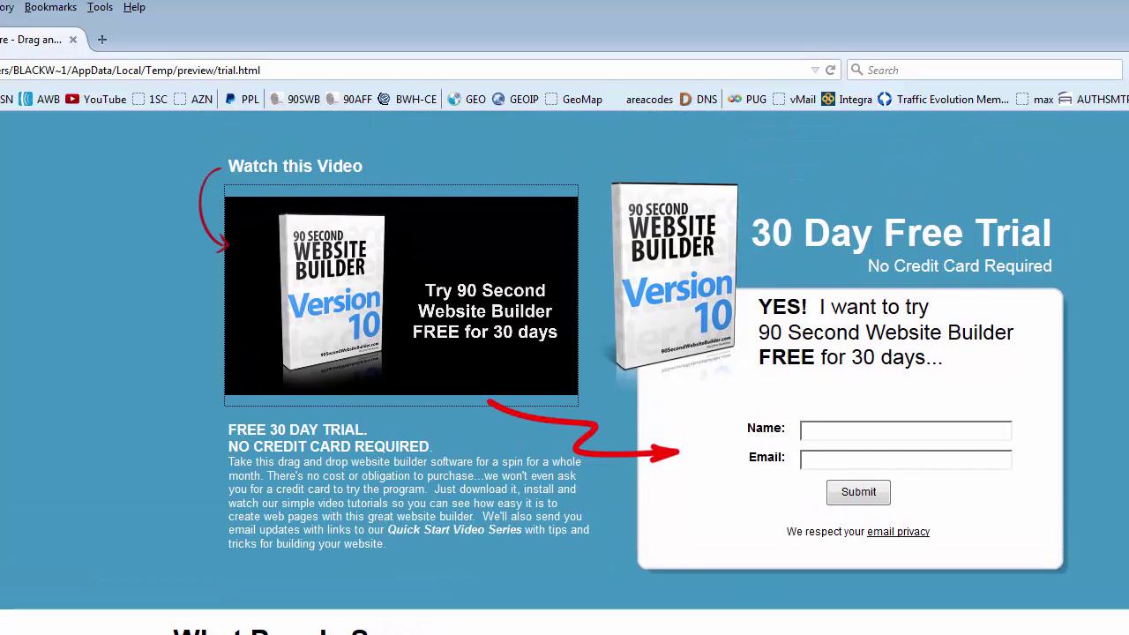
scroll(564, 371, "up", 4)
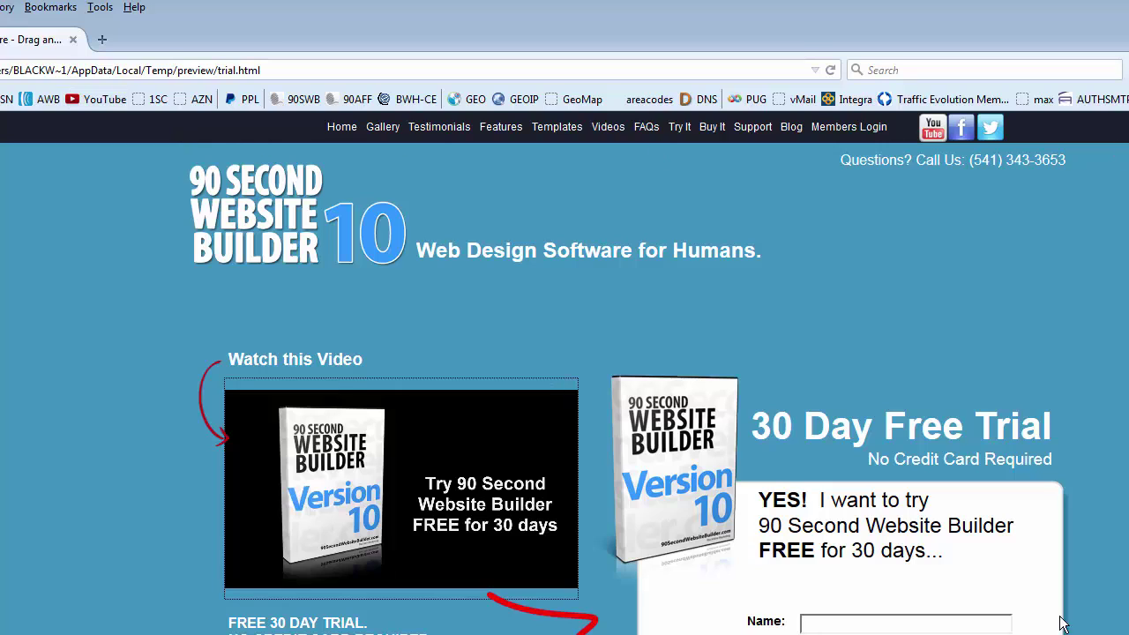
mouse_move(367, 408)
mouse_move(1120, 631)
left_mouse_down()
mouse_move(670, 573)
mouse_move(463, 504)
mouse_move(768, 538)
mouse_move(1120, 525)
mouse_move(713, 571)
mouse_move(1114, 559)
mouse_move(1125, 575)
mouse_move(882, 549)
mouse_move(1119, 575)
mouse_move(953, 540)
mouse_move(996, 574)
mouse_move(1107, 563)
mouse_move(1128, 575)
mouse_move(1128, 634)
left_mouse_up()
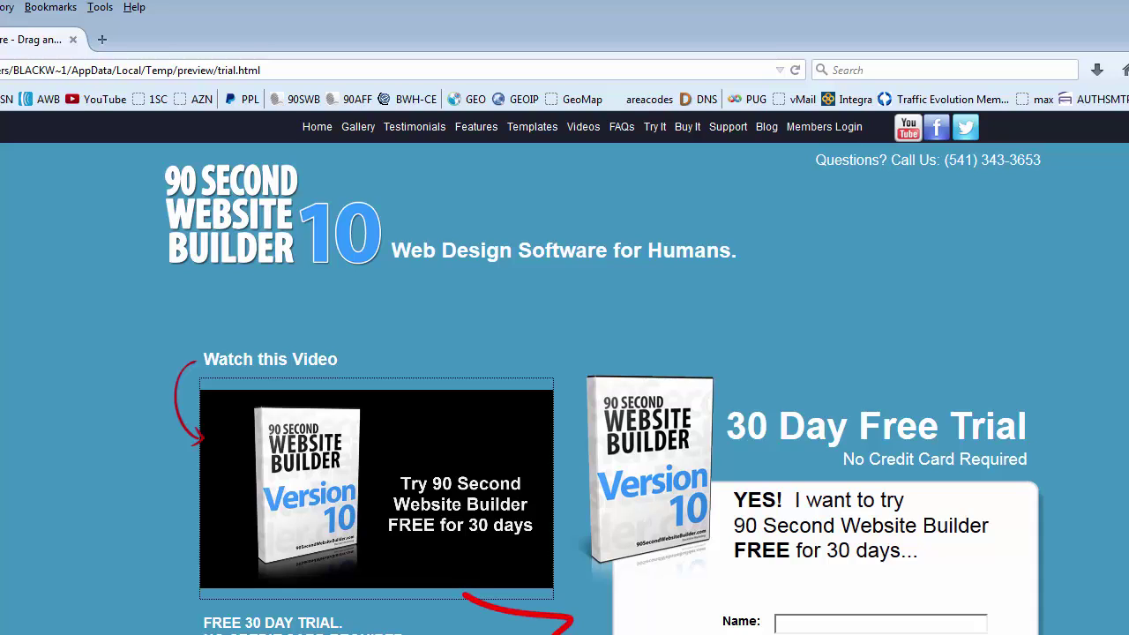
key("alt+F4")
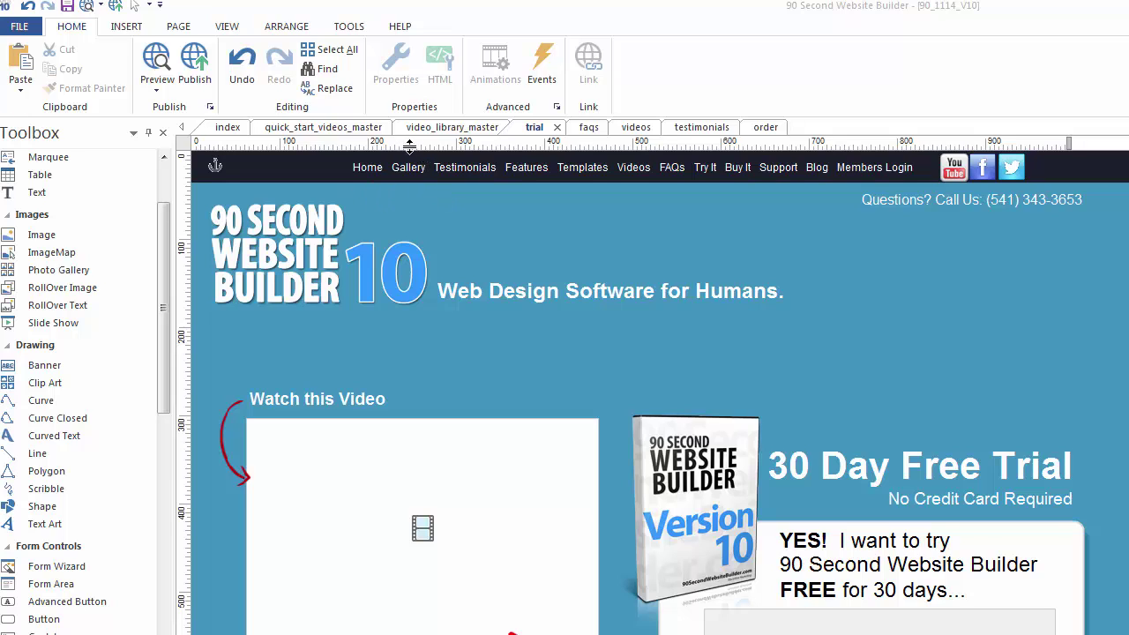
Turn on the Preview Entire Web Site option for browser previews and check its setting
left_click(20, 29)
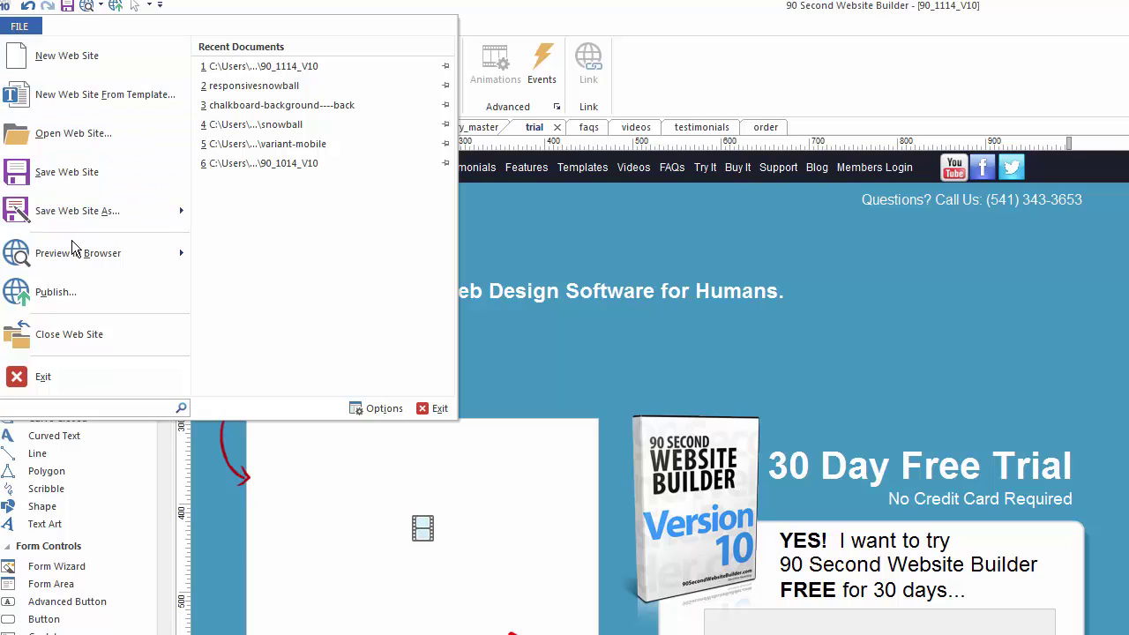
mouse_move(75, 253)
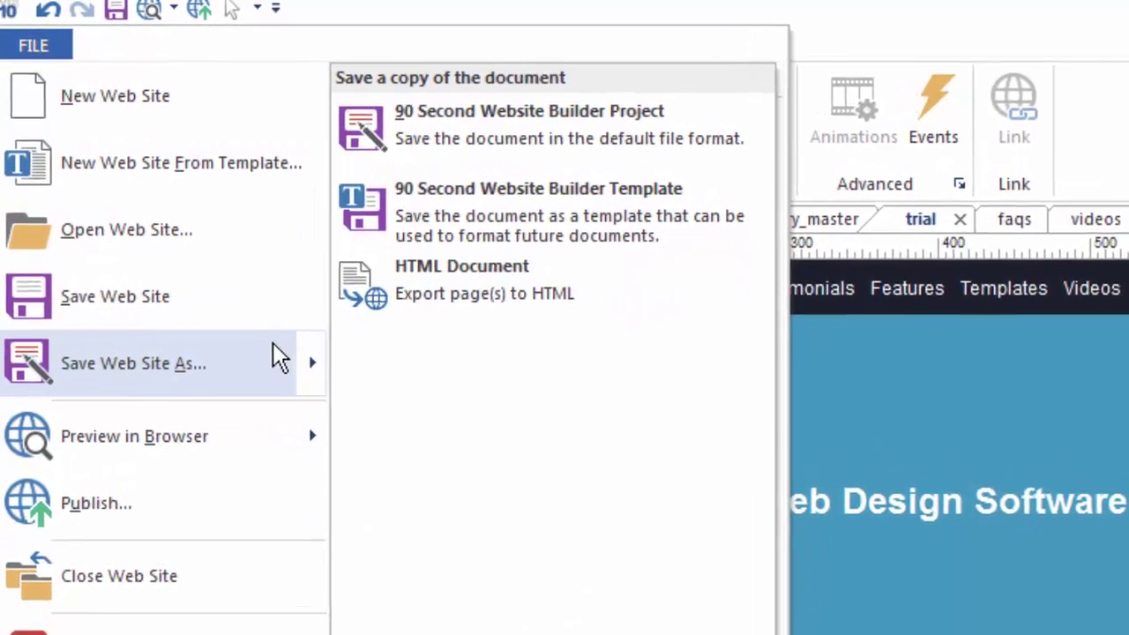
mouse_move(290, 490)
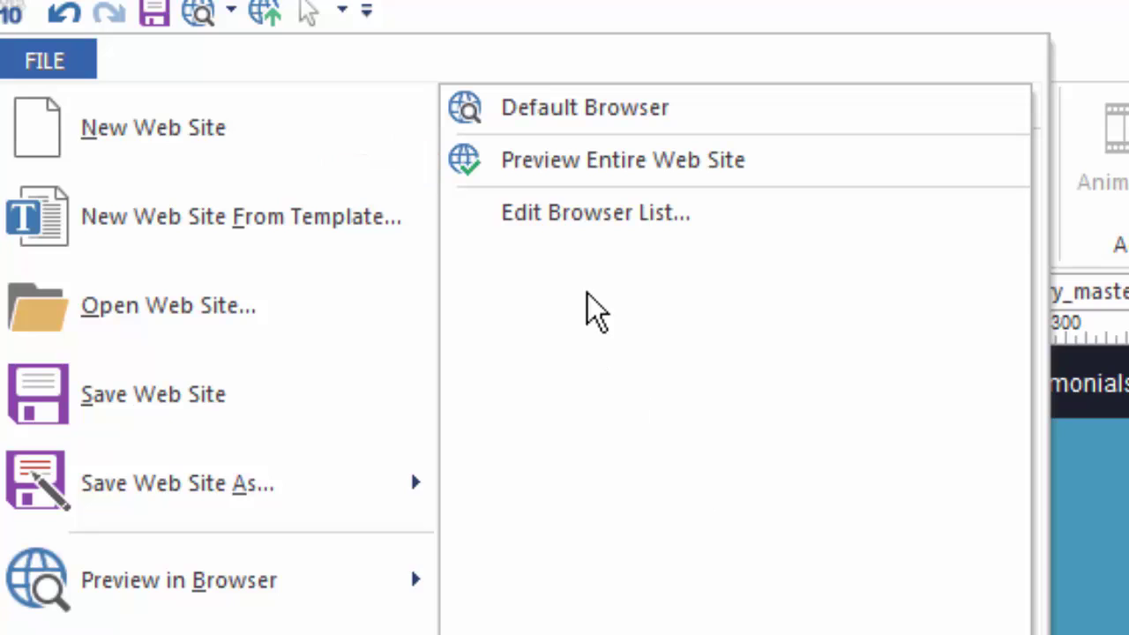
left_click(565, 172)
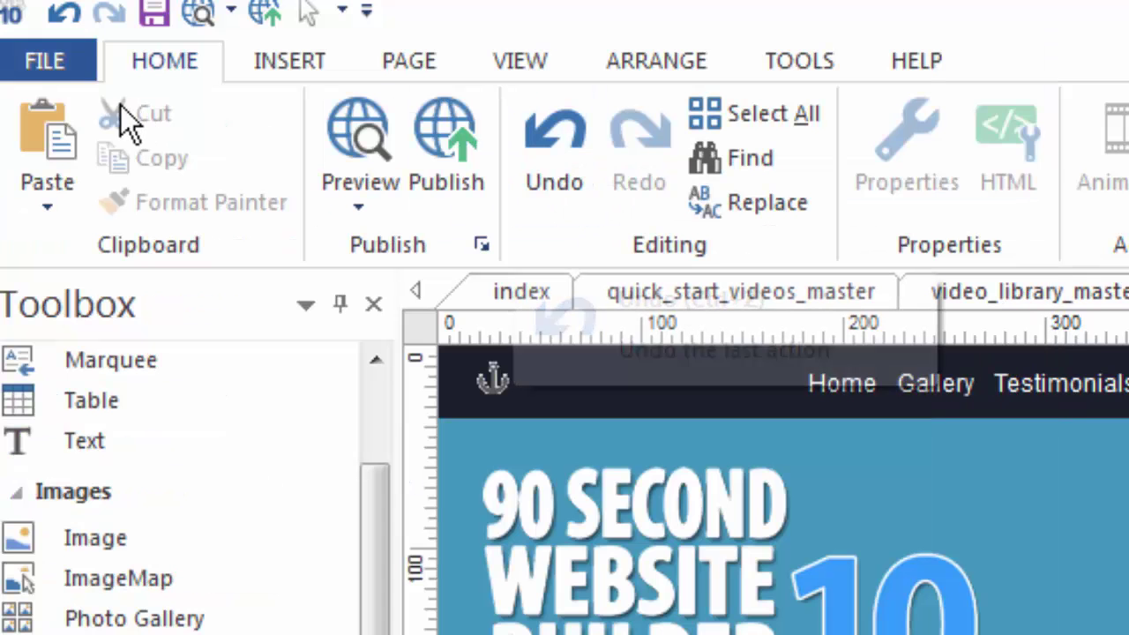
left_click(35, 71)
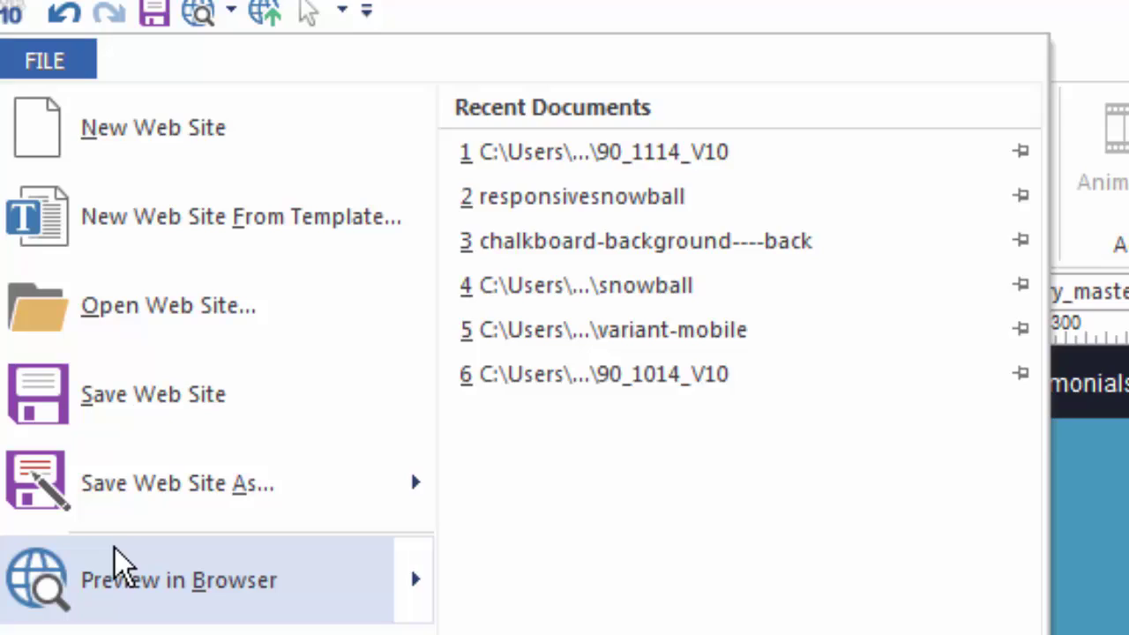
mouse_move(119, 560)
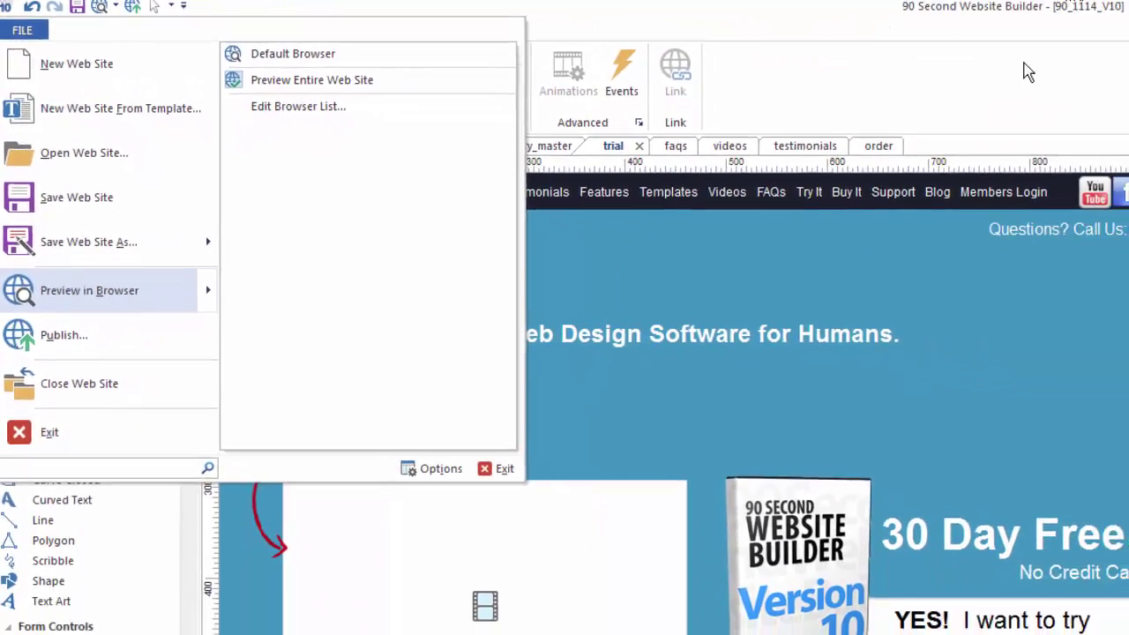
key("Escape")
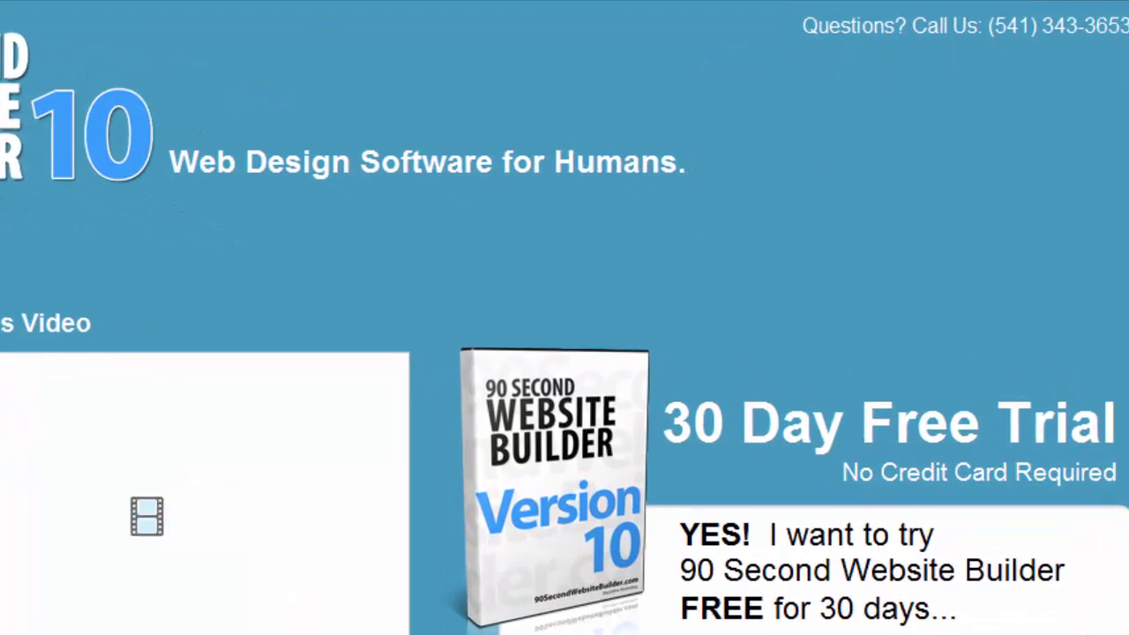
key("F5")
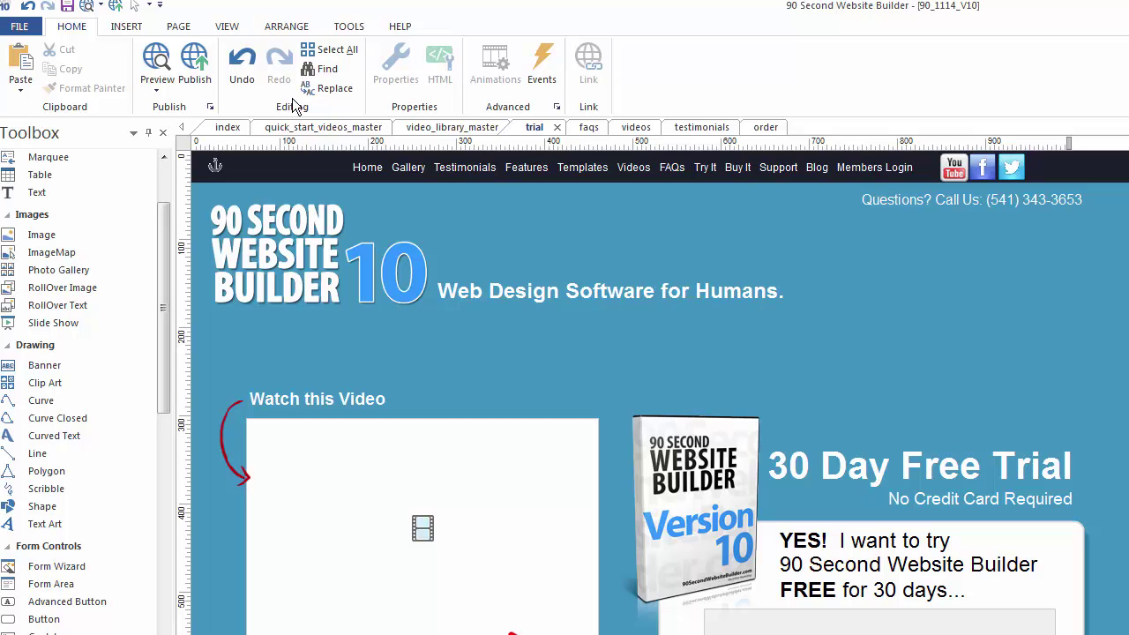
Turn off the Preview Entire Web Site option so that browser previews cover only the current page
left_click(19, 28)
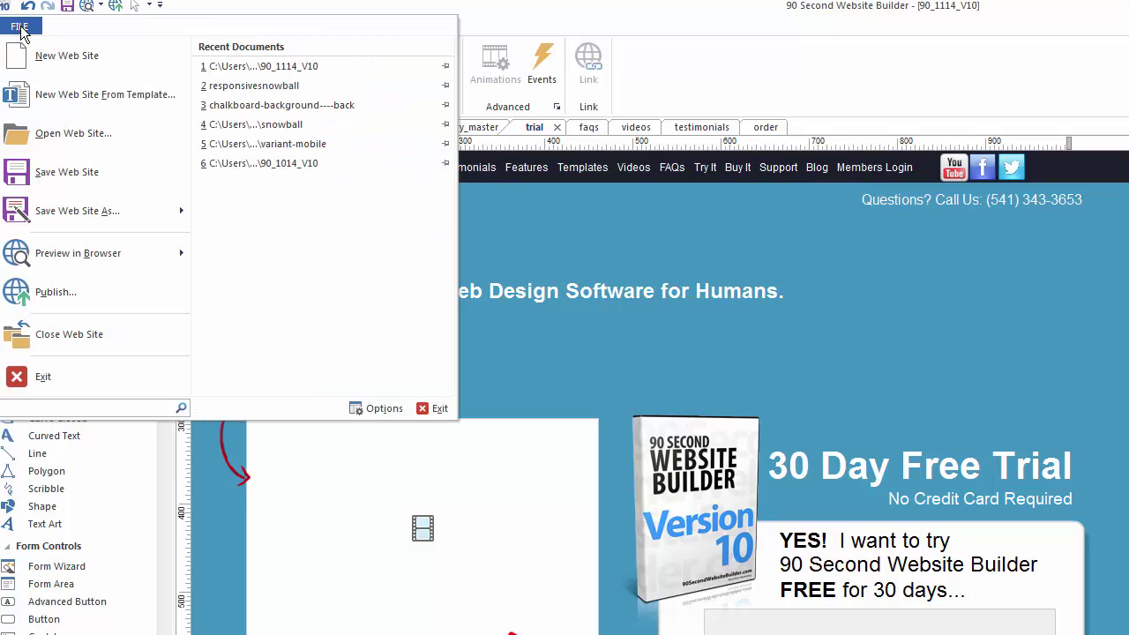
mouse_move(60, 253)
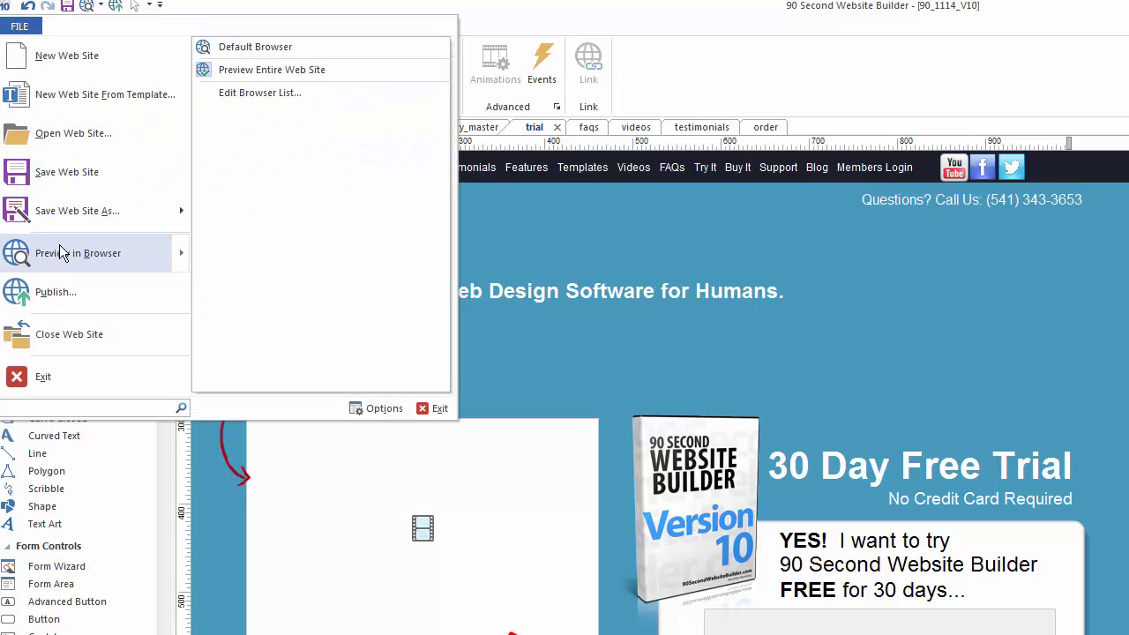
left_click(256, 70)
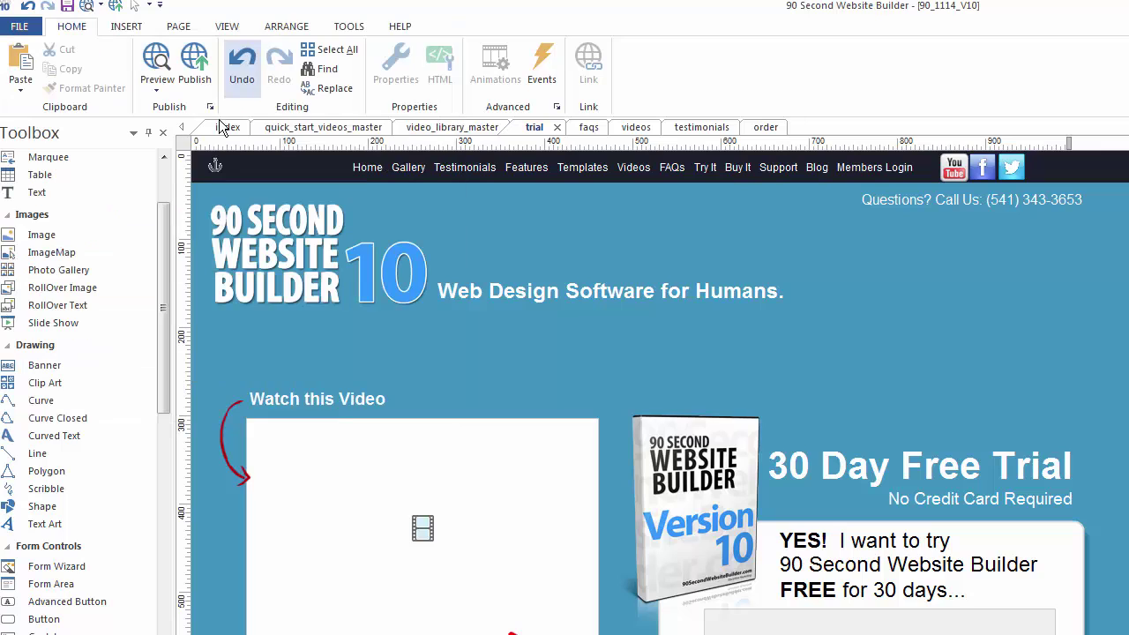
left_click(20, 27)
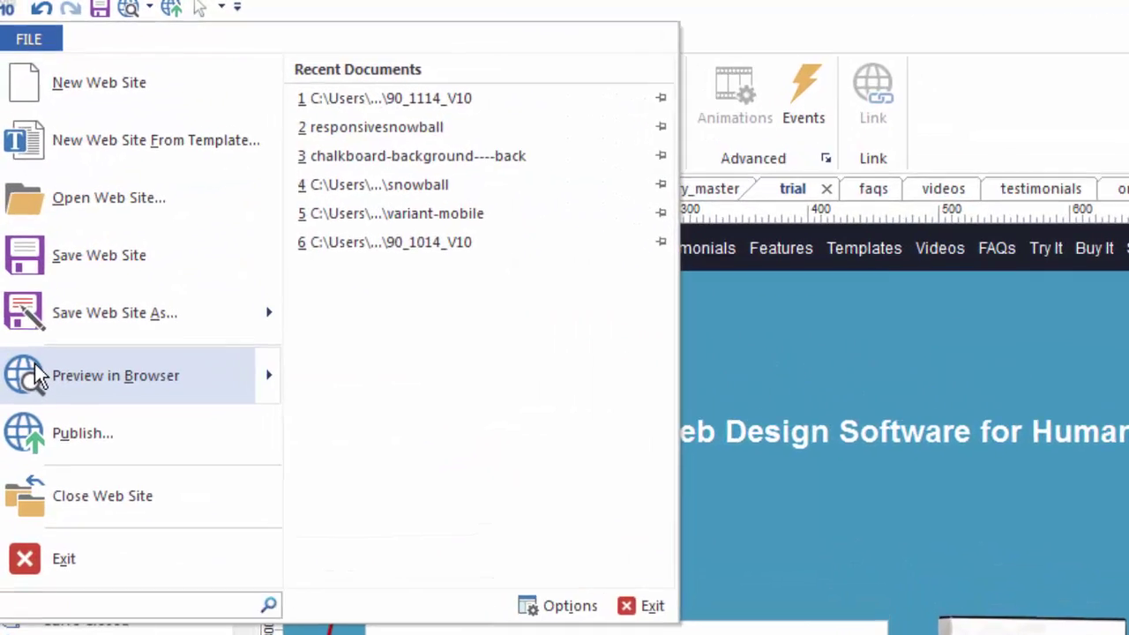
mouse_move(24, 251)
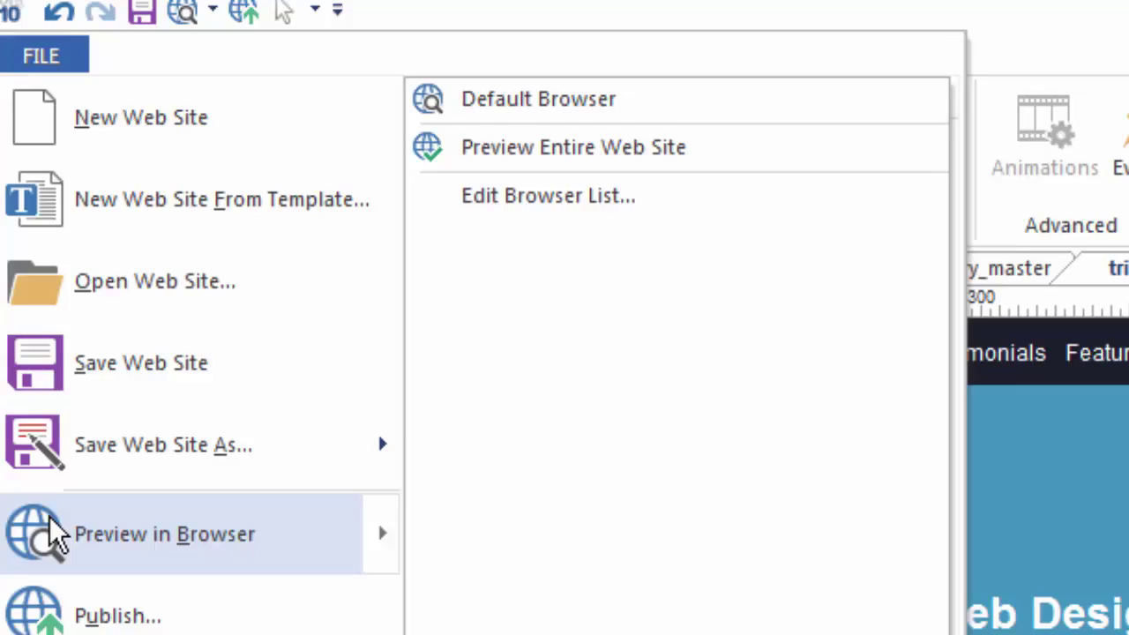
key("Escape")
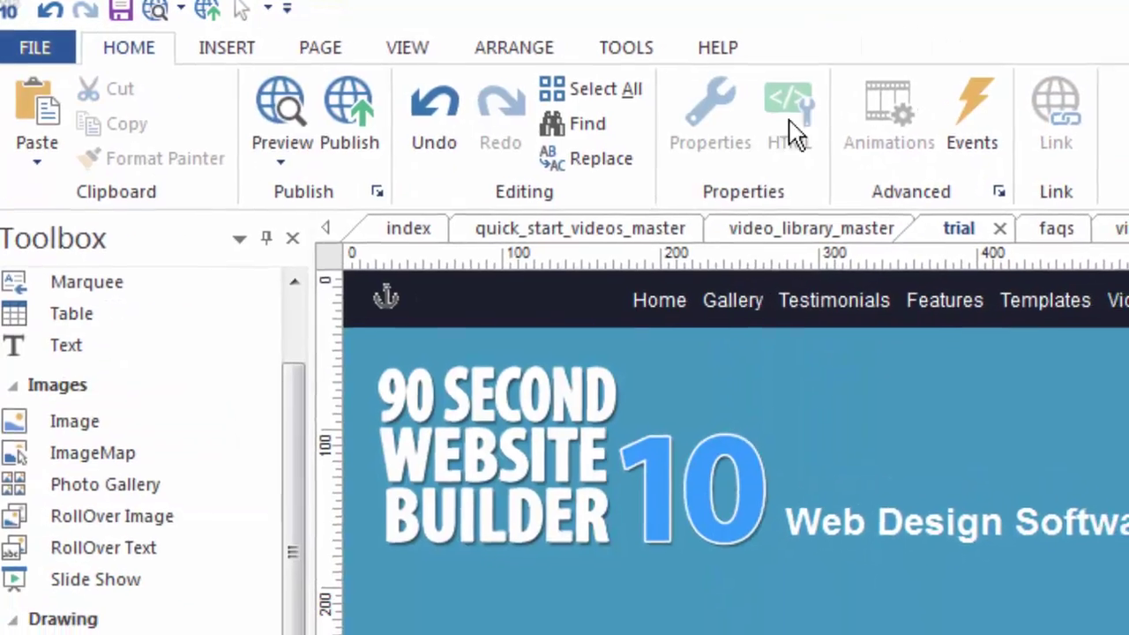
left_click(37, 53)
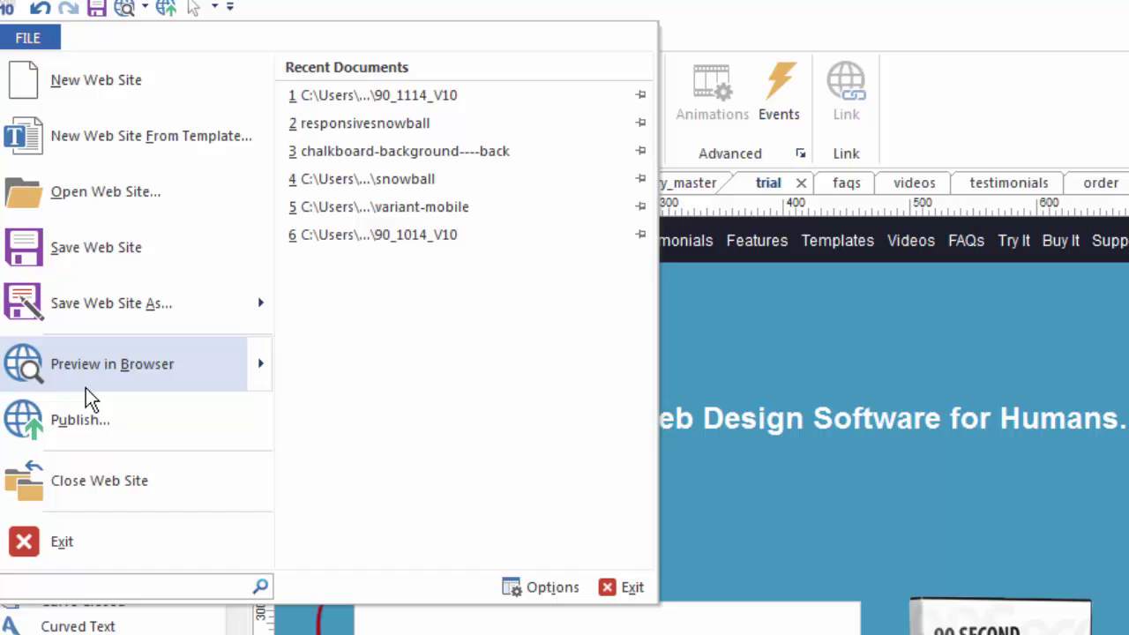
mouse_move(87, 382)
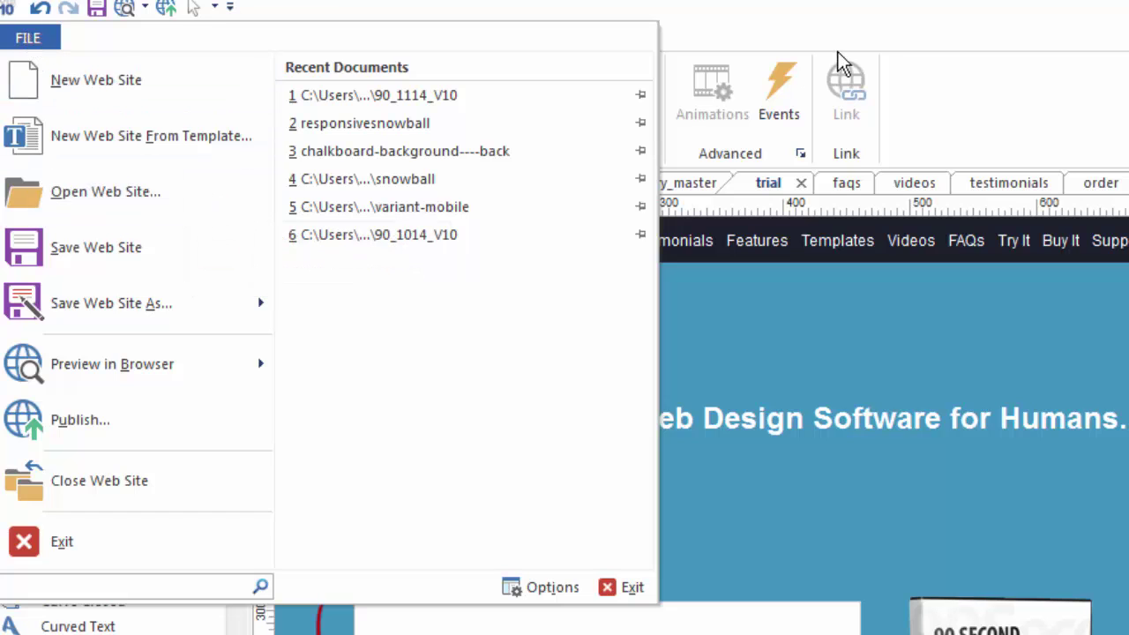
Set the 'File' menu style to Backstage View in the user interface options and check the resulting File view
left_click(871, 32)
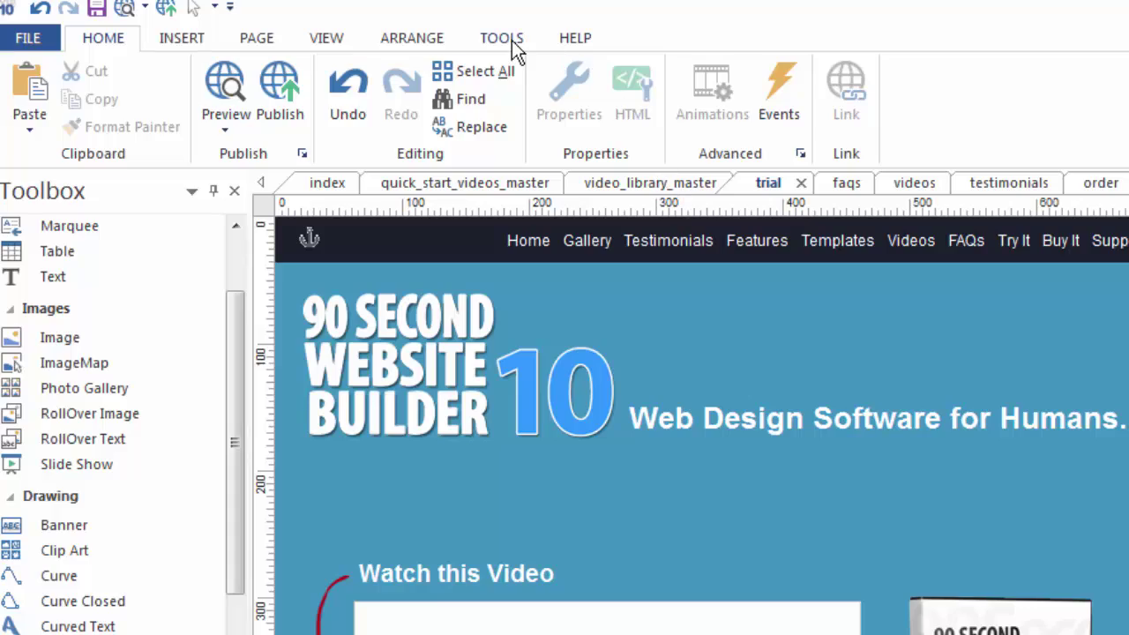
left_click(502, 38)
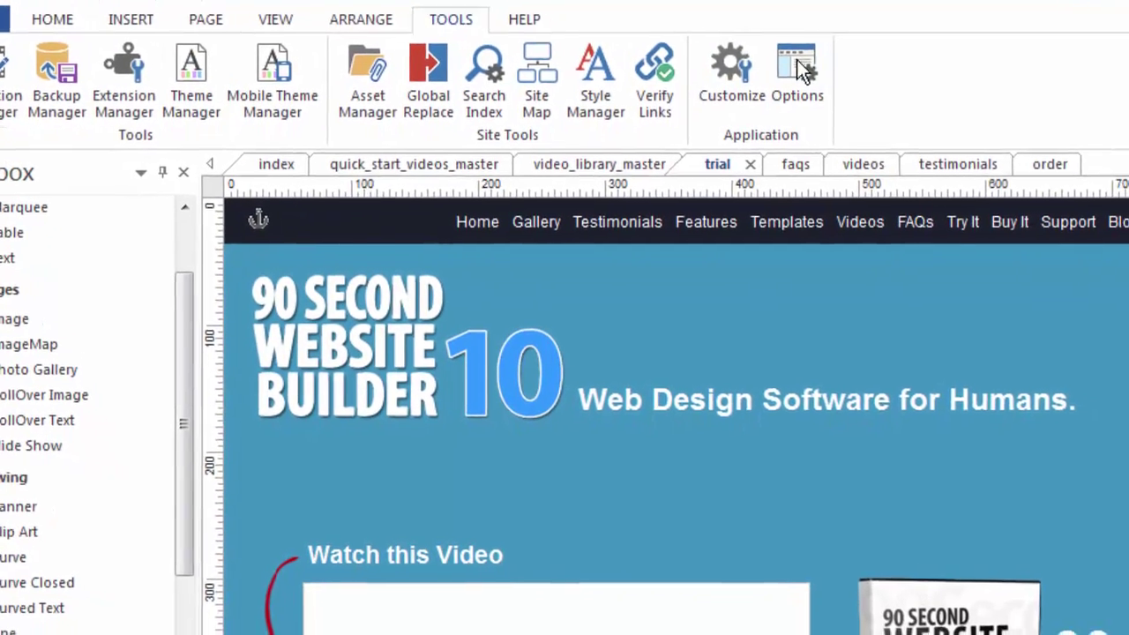
left_click(797, 66)
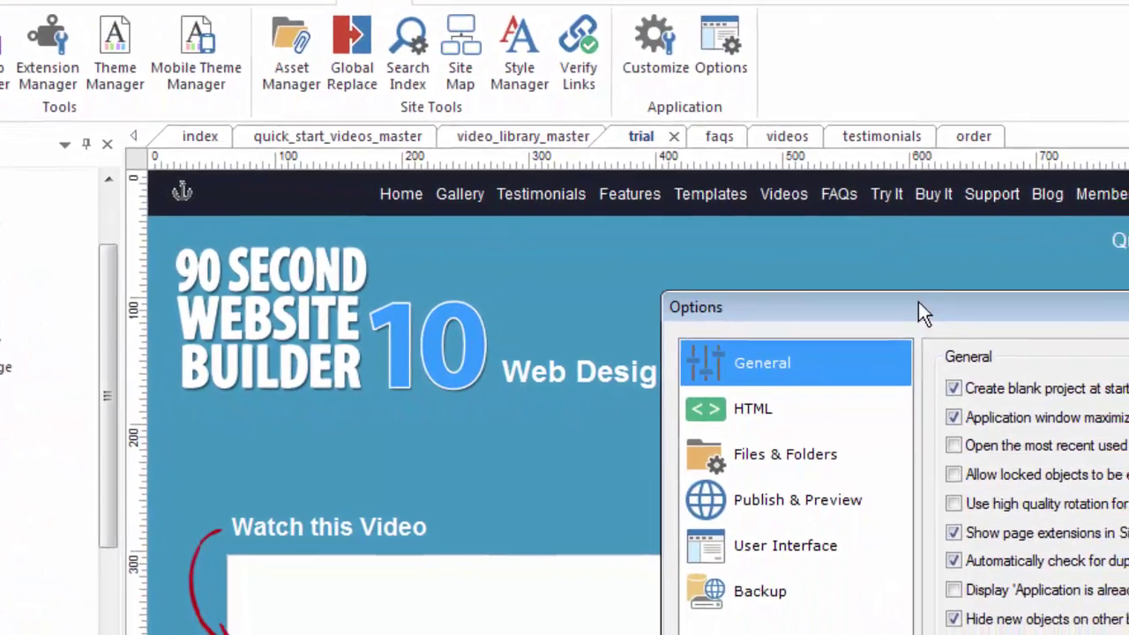
left_click_drag(994, 342, 879, 163)
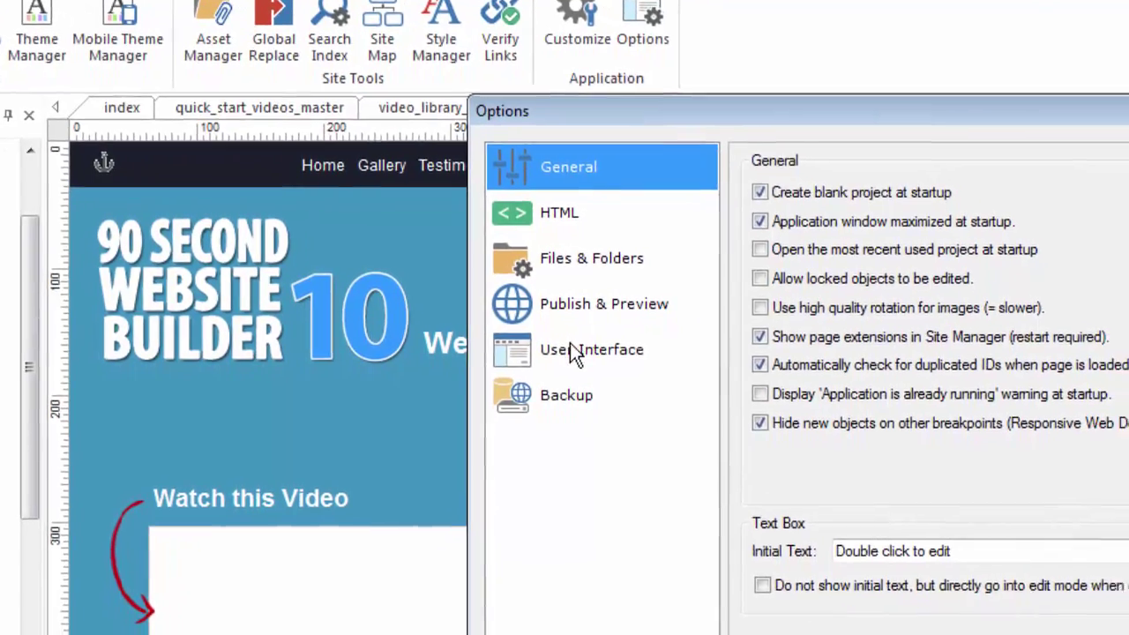
left_click(626, 369)
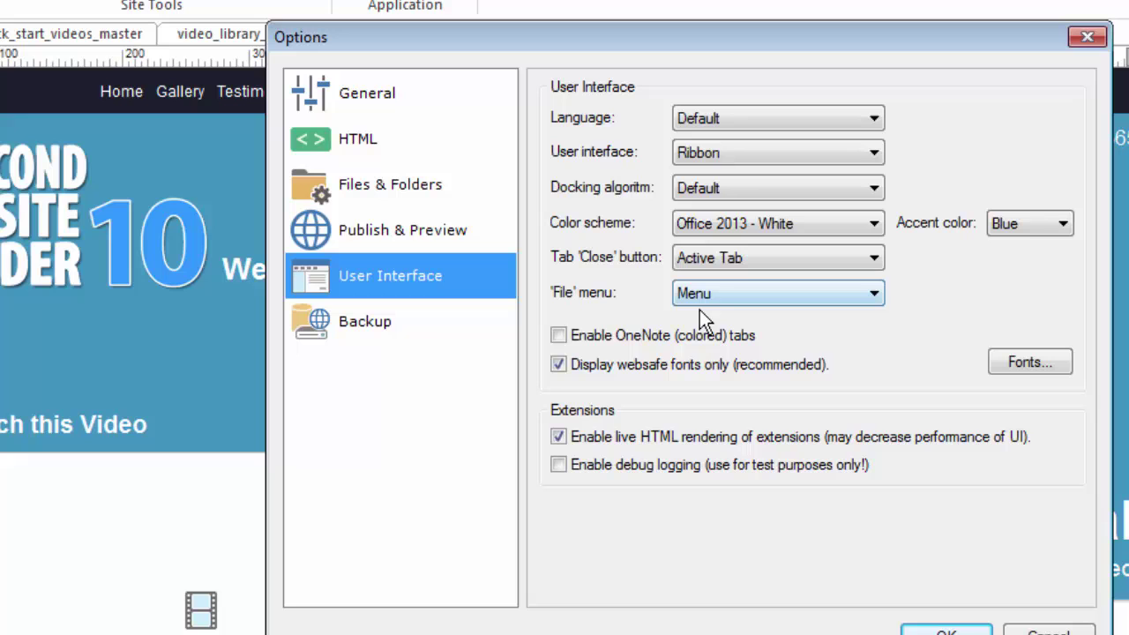
left_click(817, 296)
left_click(745, 332)
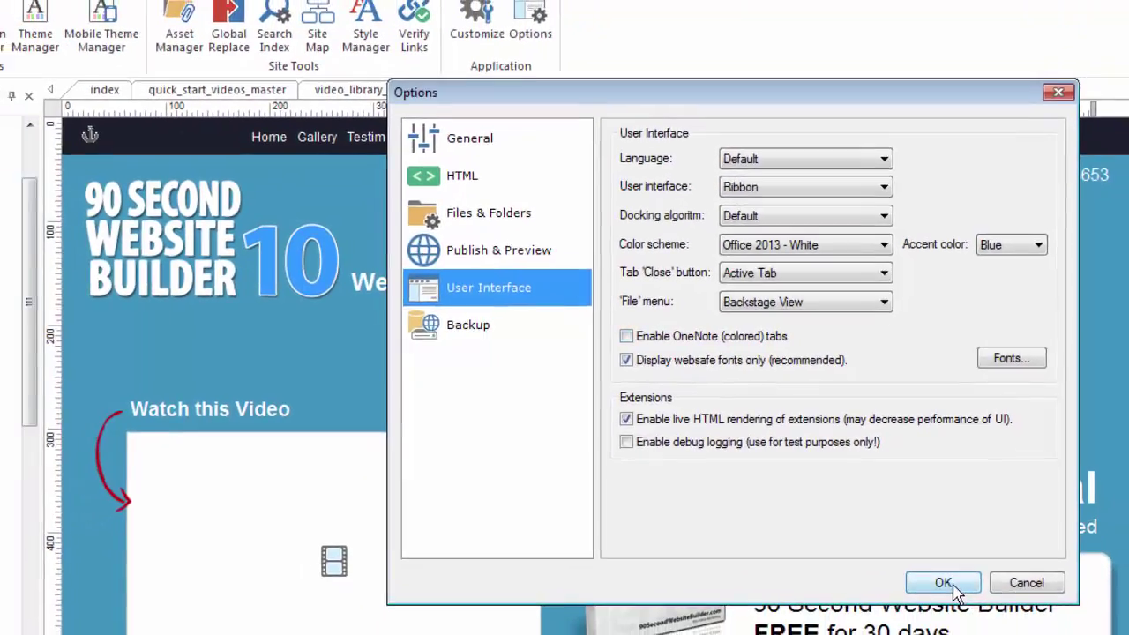
left_click(943, 597)
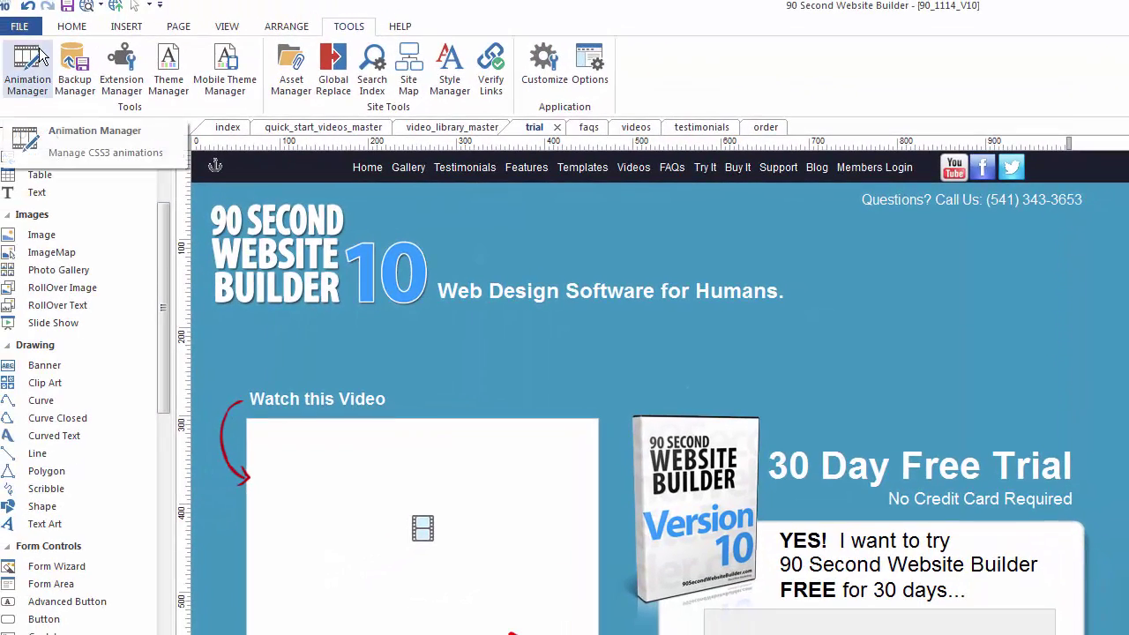
left_click(21, 32)
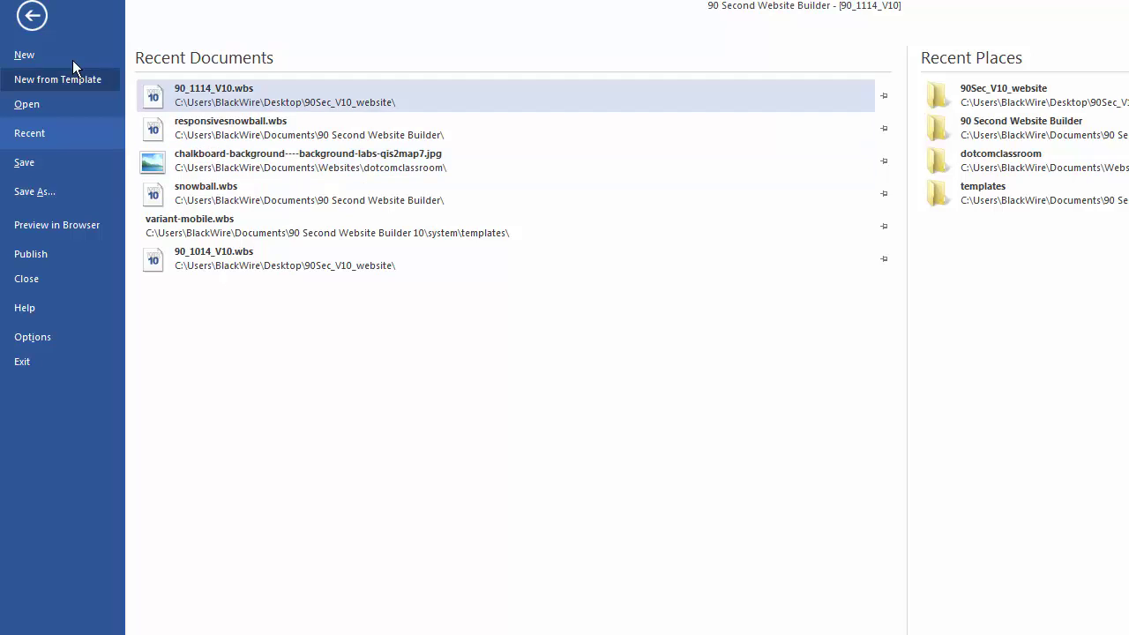
left_click(31, 16)
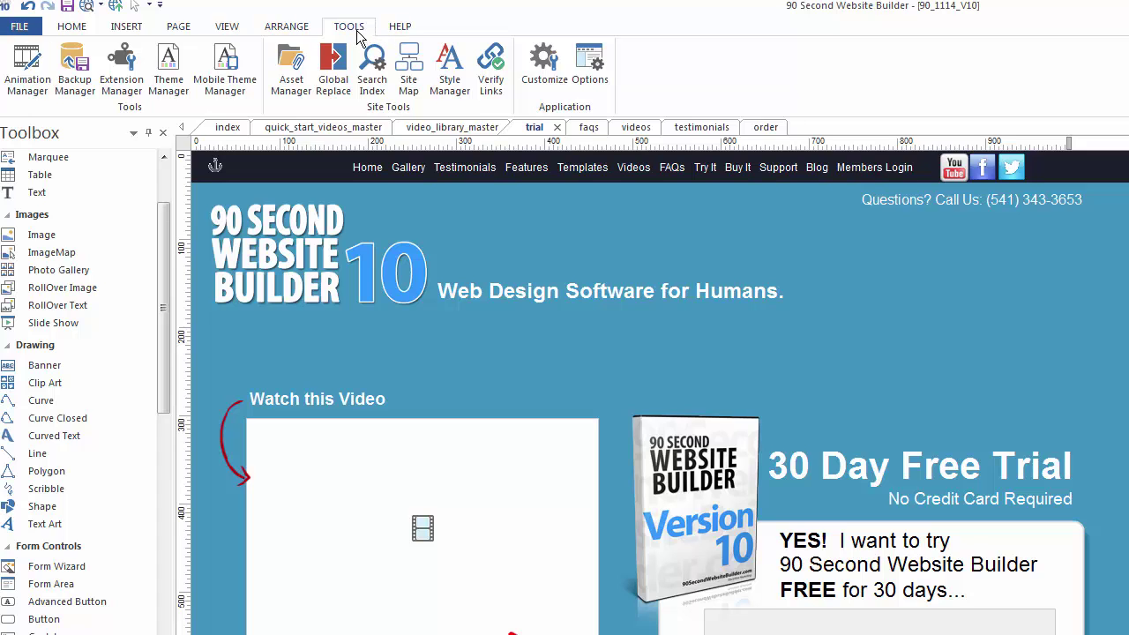
Set the 'File' menu style back to Menu in the user interface options and apply the change
left_click(601, 66)
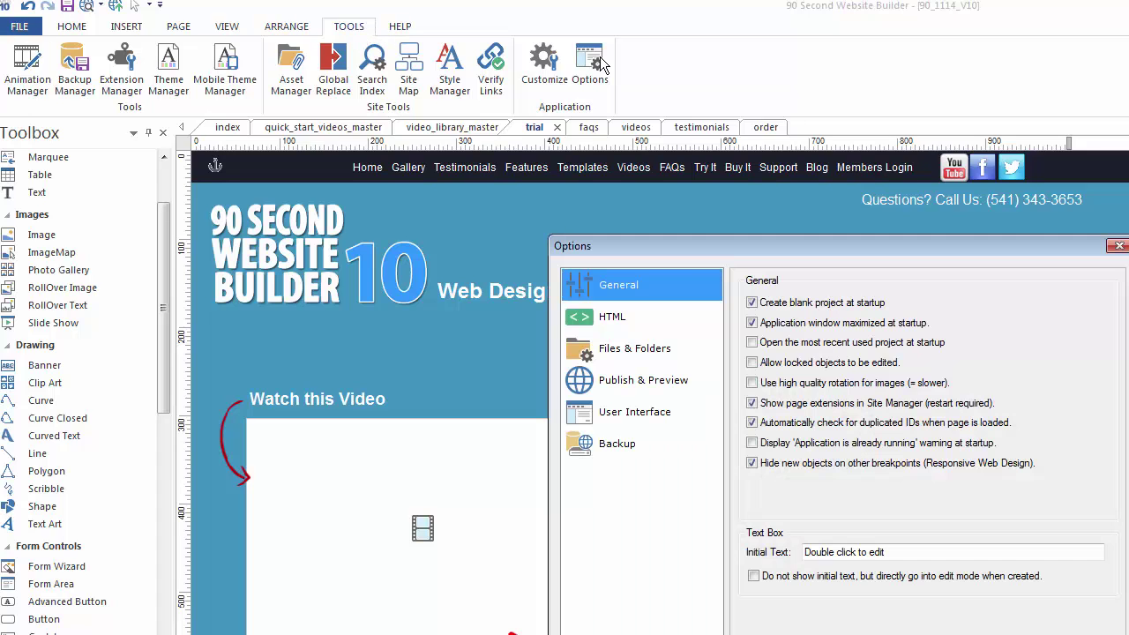
left_click(607, 413)
left_click(896, 427)
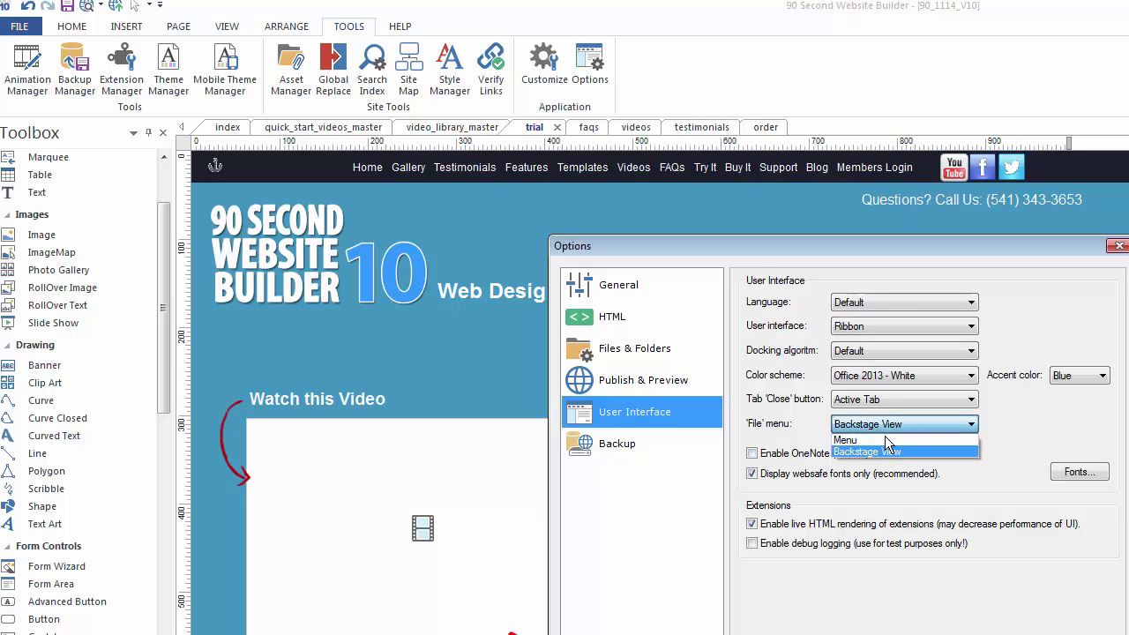
left_click(880, 440)
left_click_drag(876, 246, 787, 158)
left_click(931, 575)
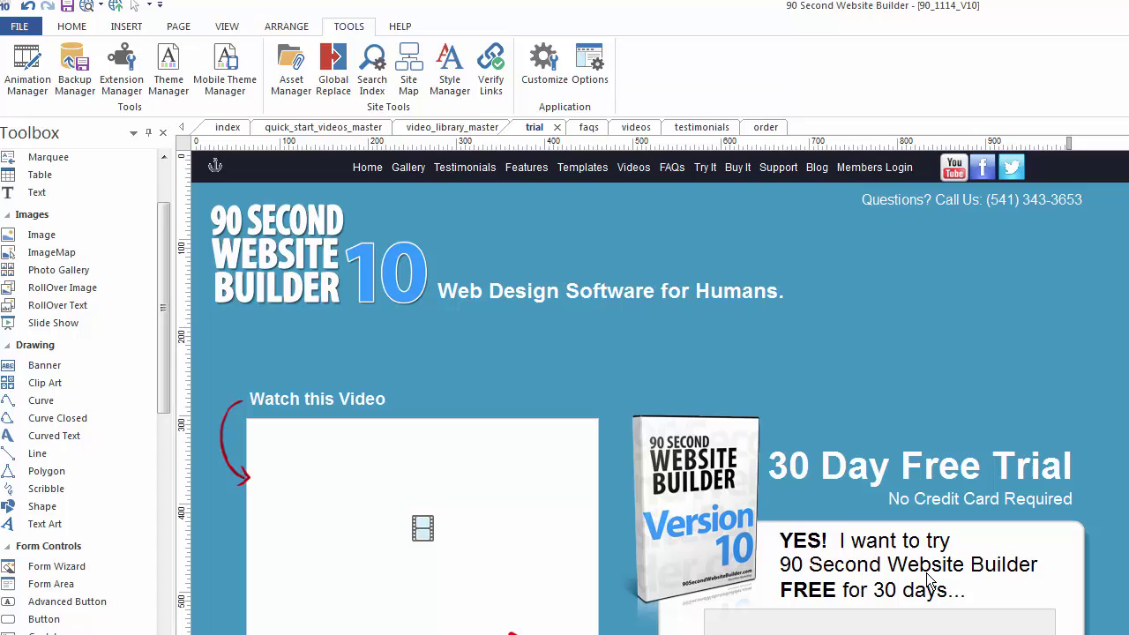
Check the Preview in Browser choices of the File menu and leave it without starting a preview
left_click(20, 27)
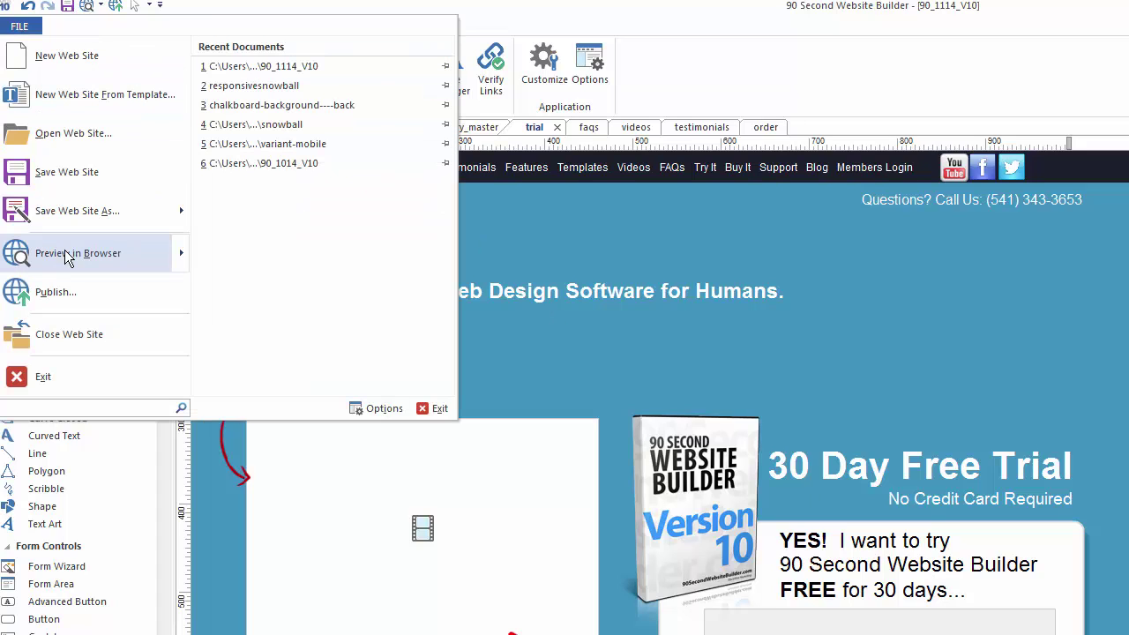
mouse_move(71, 253)
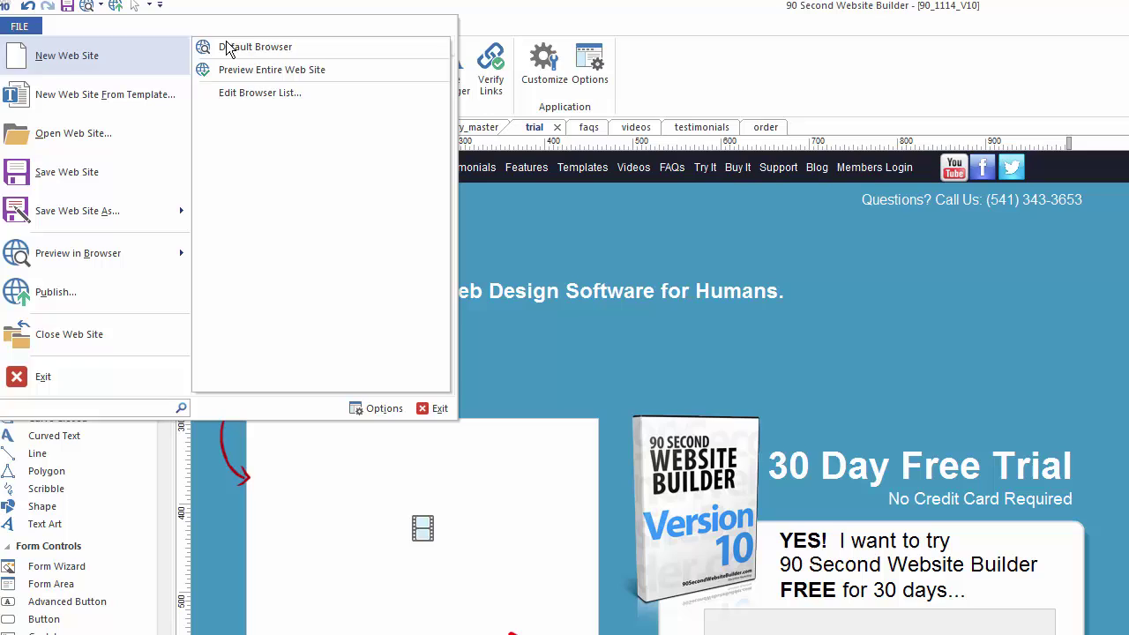
left_click(788, 80)
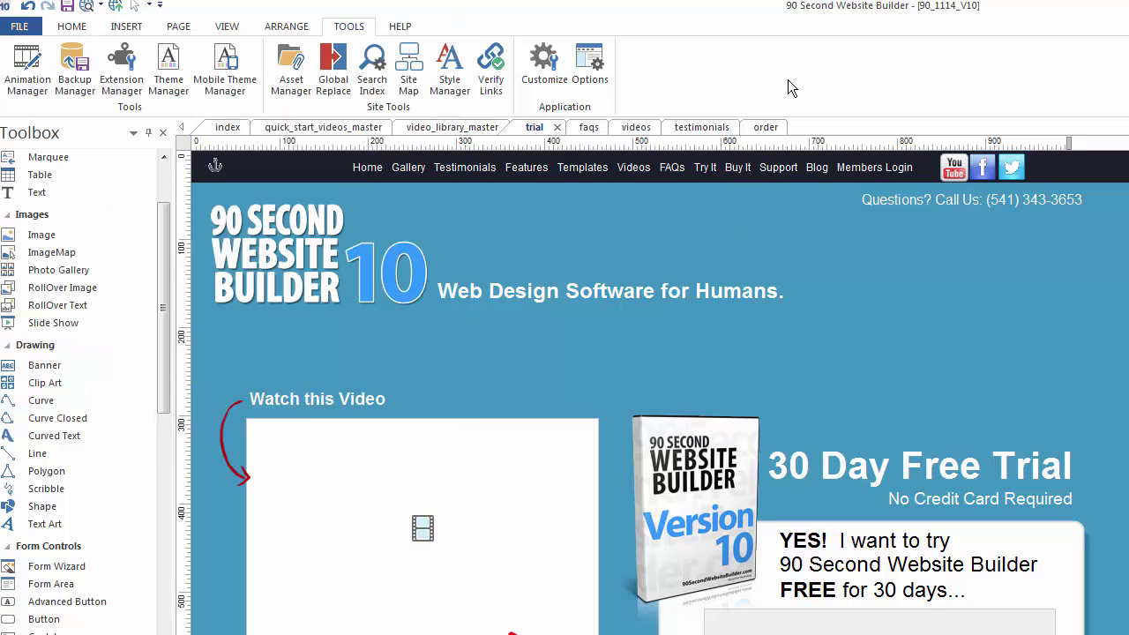